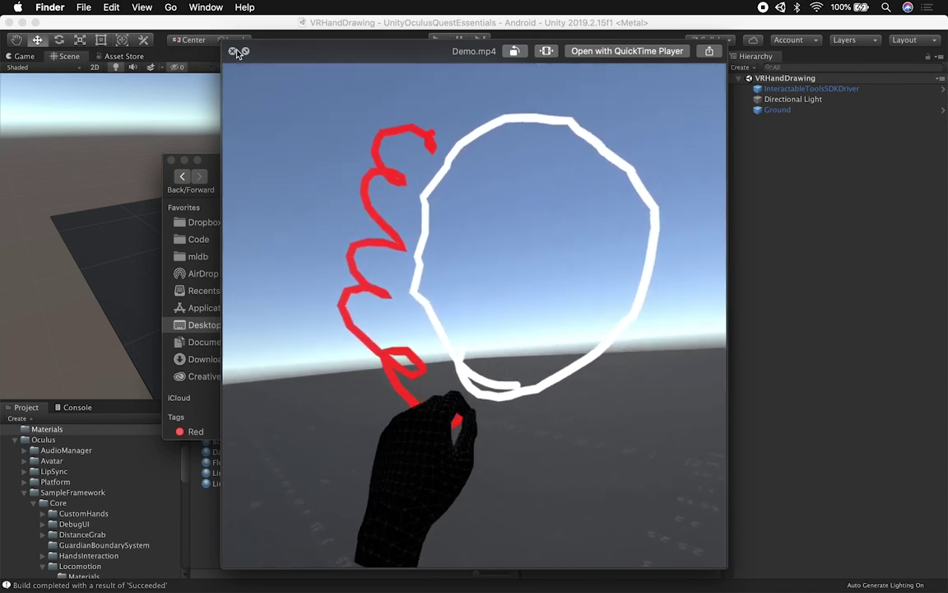
- Close the demo video preview and add the OVRCameraRig prefab to the VRHandDrawing scene from an asset search for OVRCamera
left_click(236, 52)
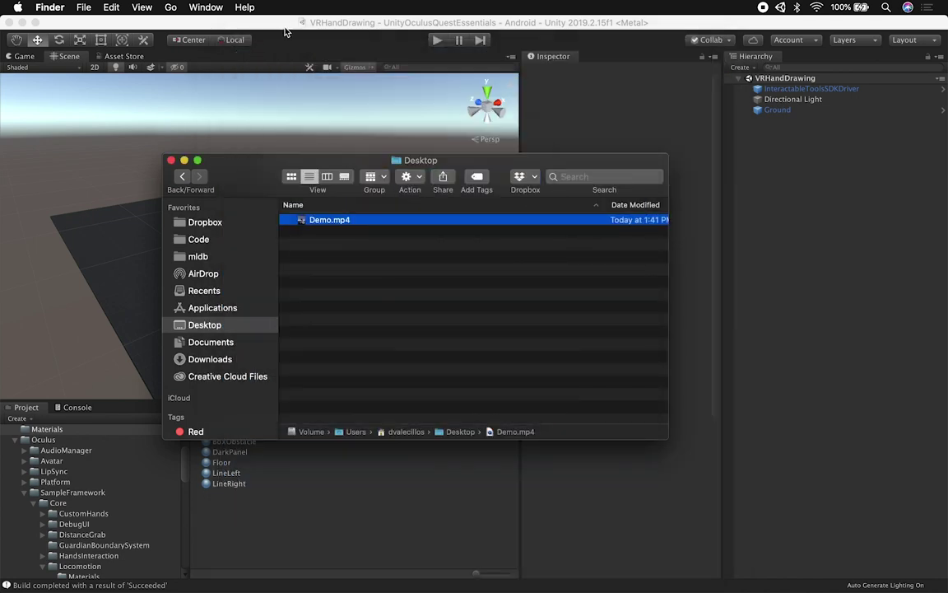
left_click(286, 32)
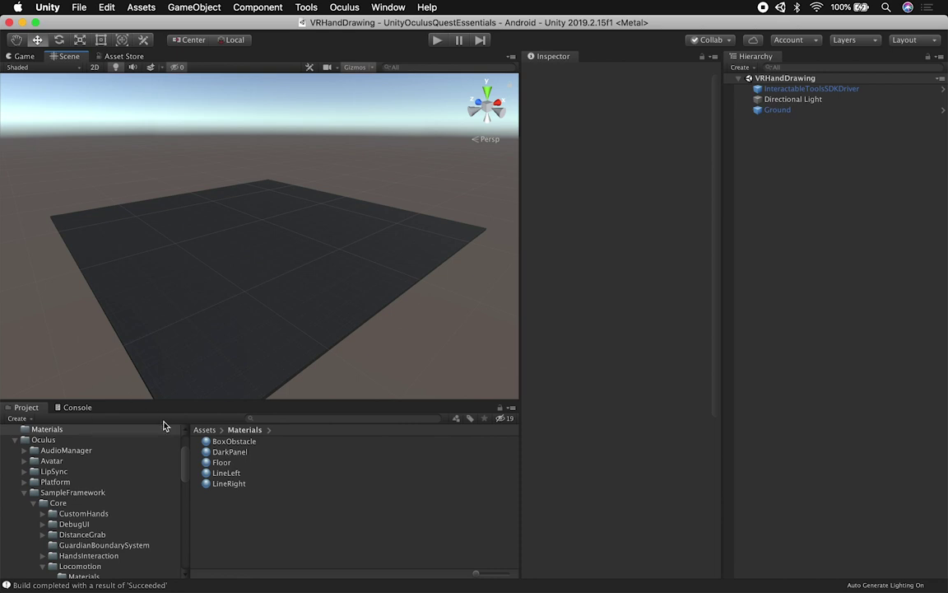
left_click(282, 419)
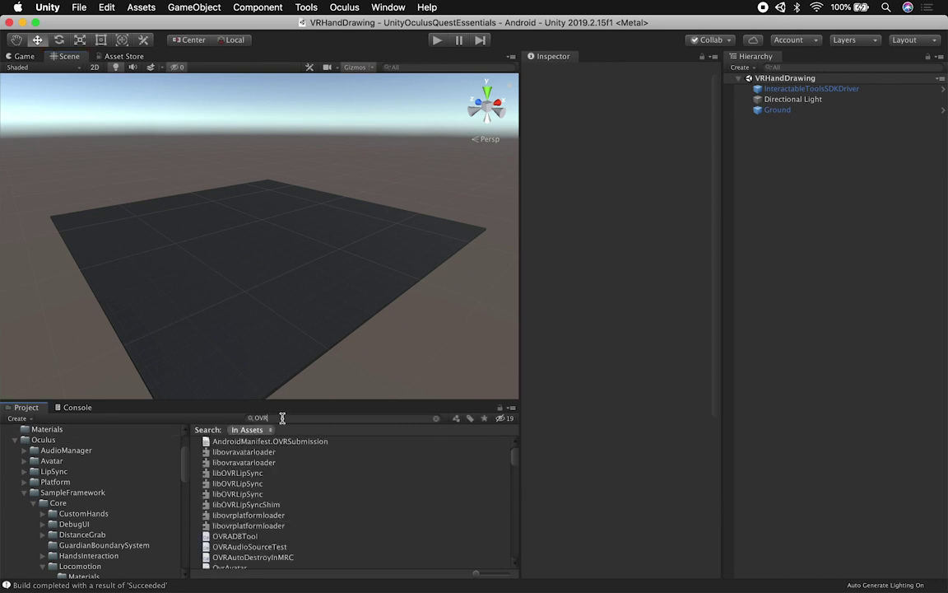
left_click_drag(252, 451, 804, 210)
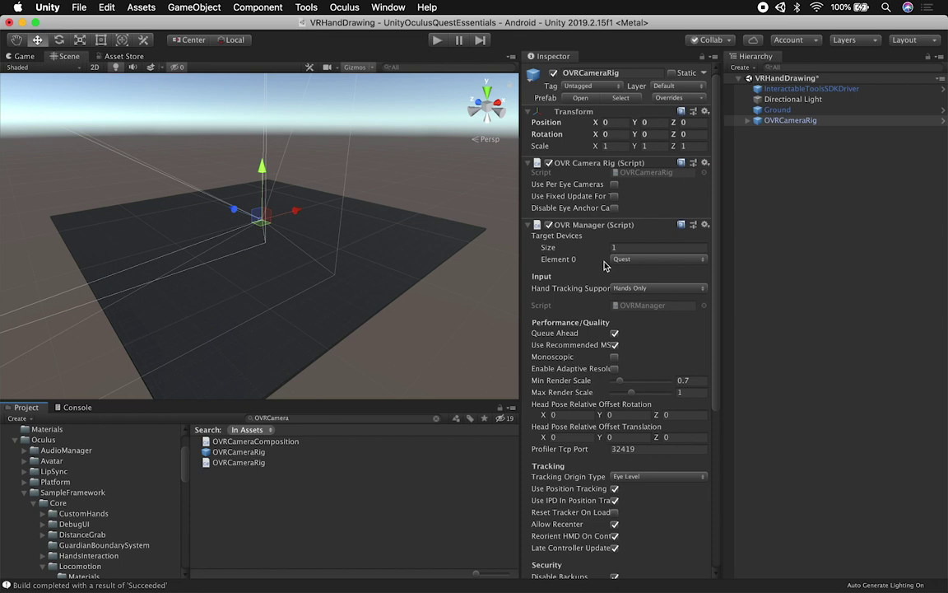
- Set the OVR Manager's hand tracking support on OVRCameraRig to Hands Only
left_click(640, 289)
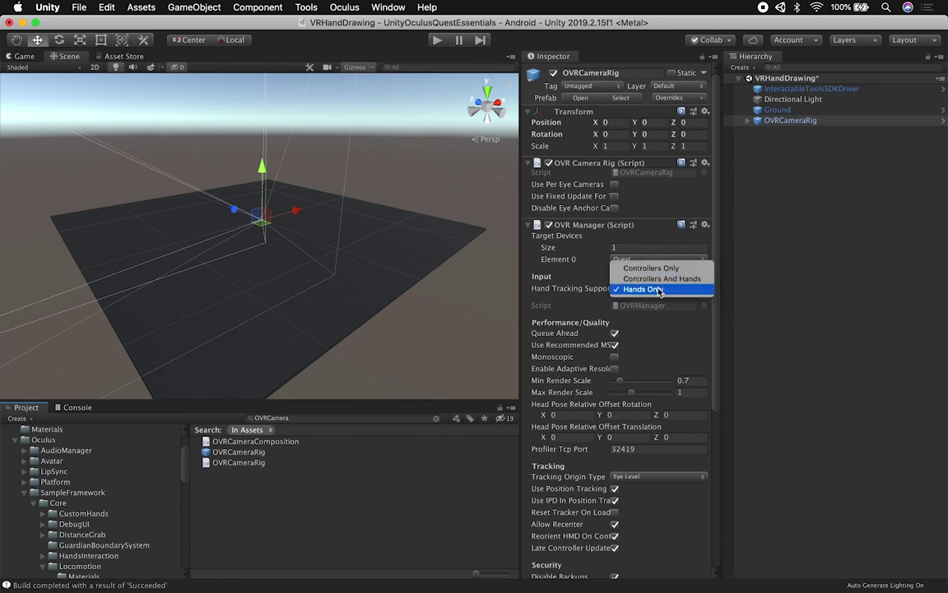
left_click(660, 289)
left_click(711, 160)
- Unpack the OVRCameraRig prefab in the scene hierarchy
left_click(748, 121)
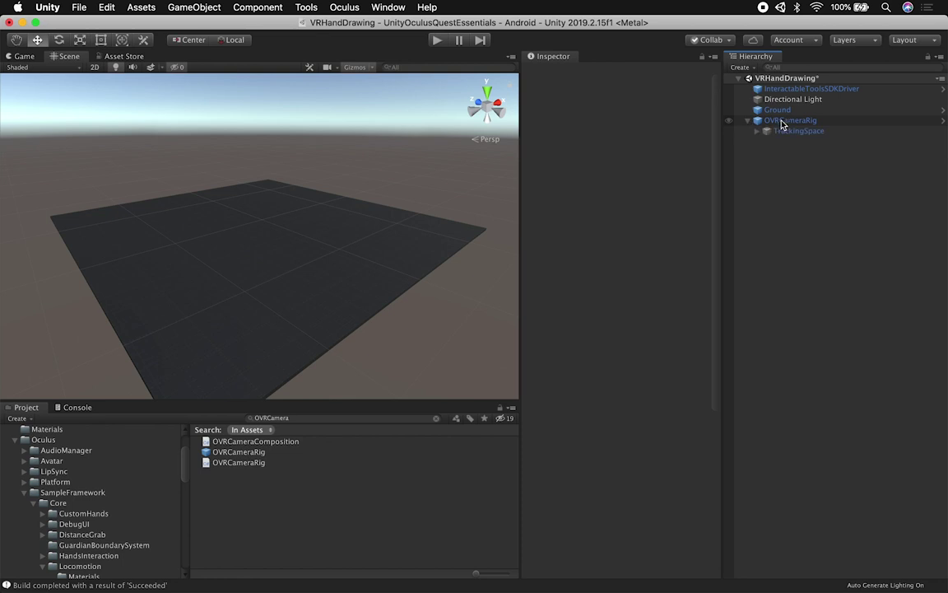
right_click(775, 122)
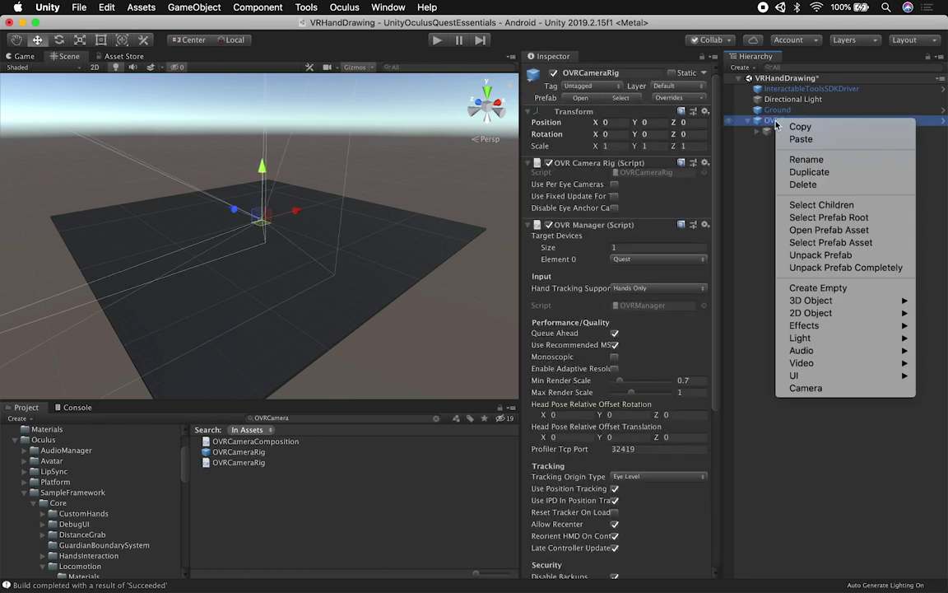
left_click(800, 259)
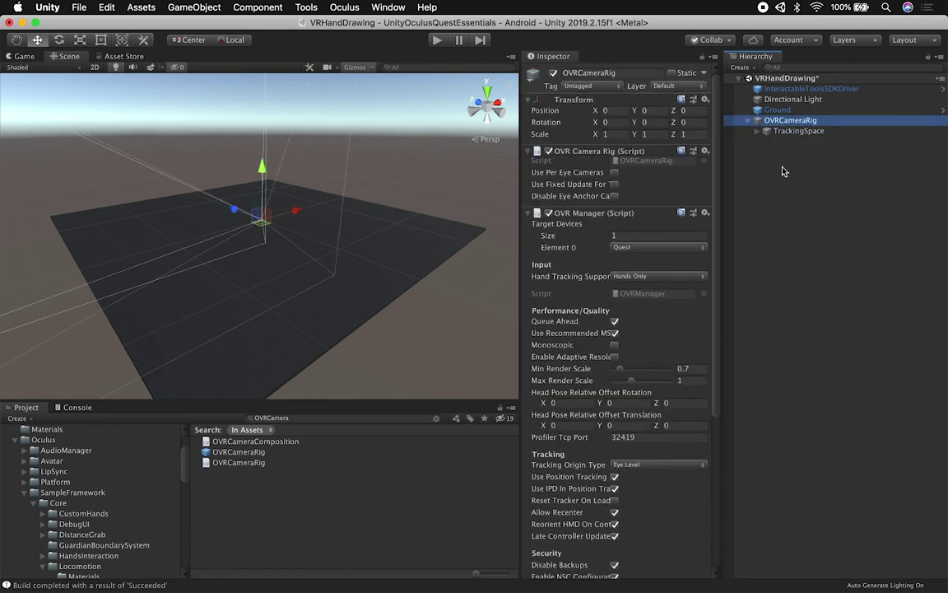
- Find OVRHandPrefab by searching the assets for OVRHand and place one copy under LeftHandAnchor and one under RightHandAnchor
left_click(757, 133)
left_click(767, 184)
left_click(766, 205)
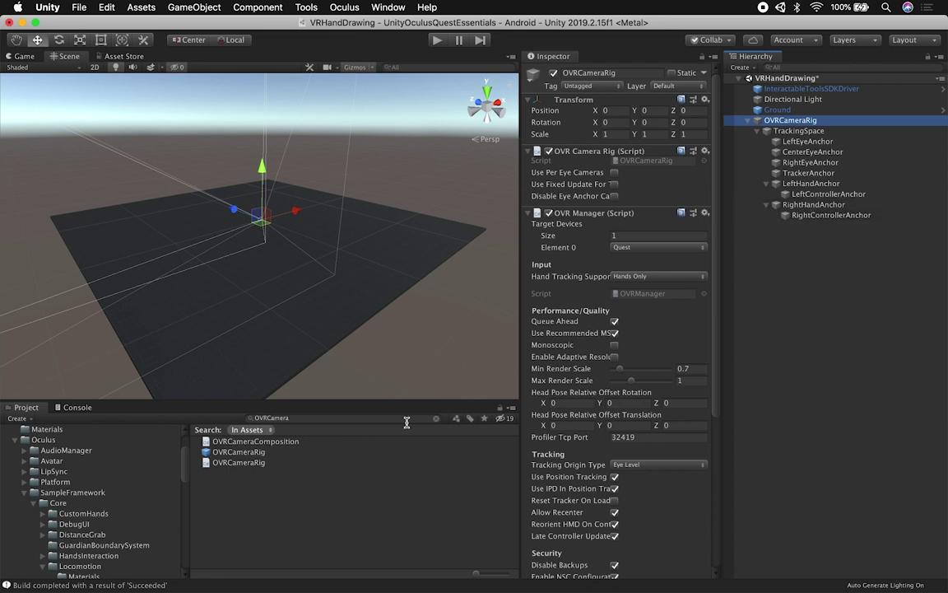
left_click(298, 417)
type("OVRHand")
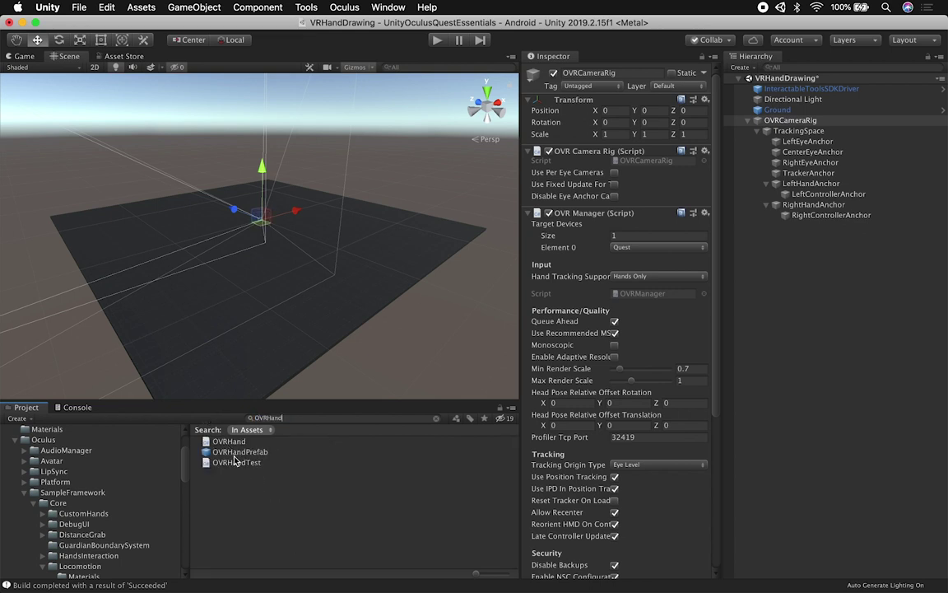
left_click_drag(223, 459, 803, 199)
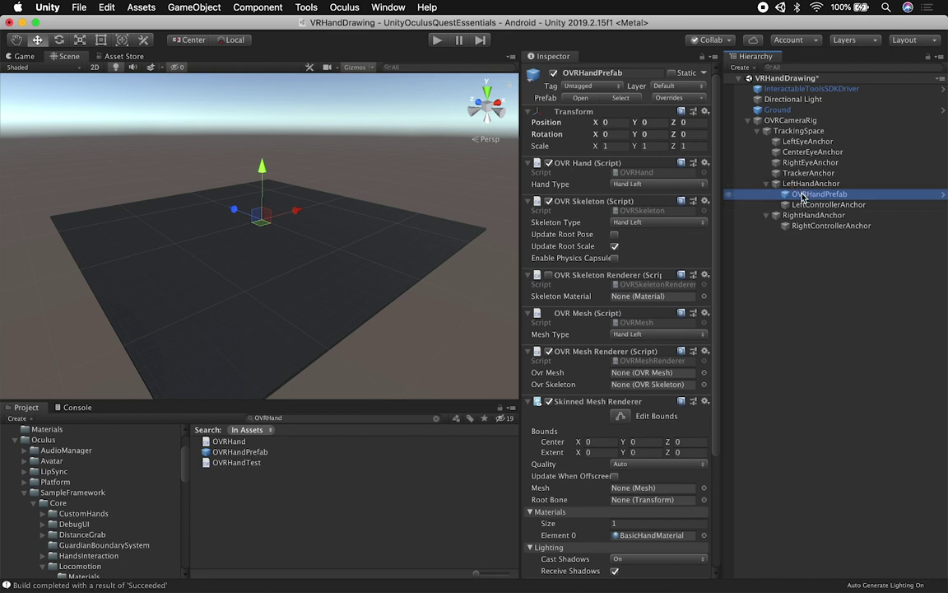
left_click_drag(268, 447, 824, 211)
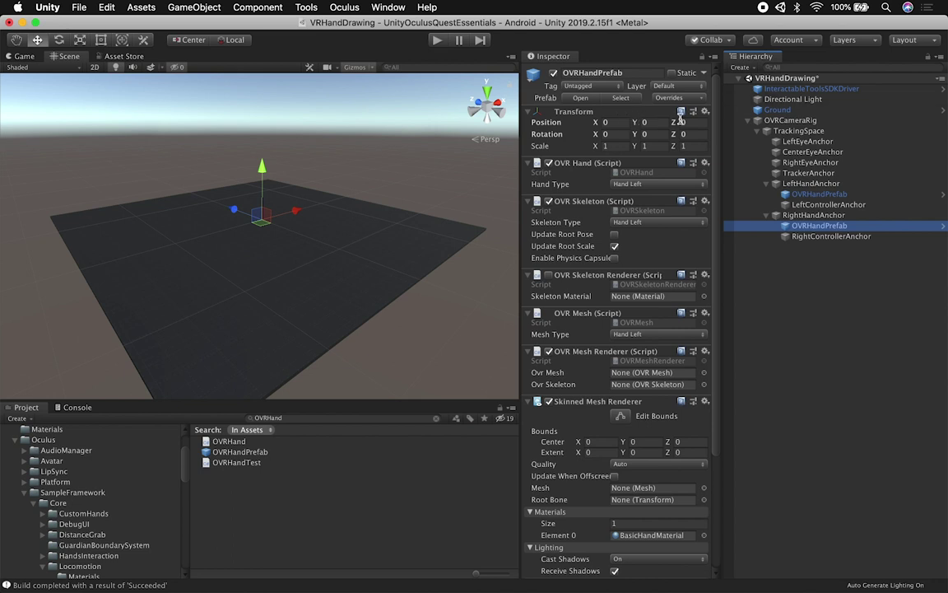
- Set the hand type, skeleton type and mesh type of the OVRHandPrefab under RightHandAnchor to Hand Right
left_click(799, 196)
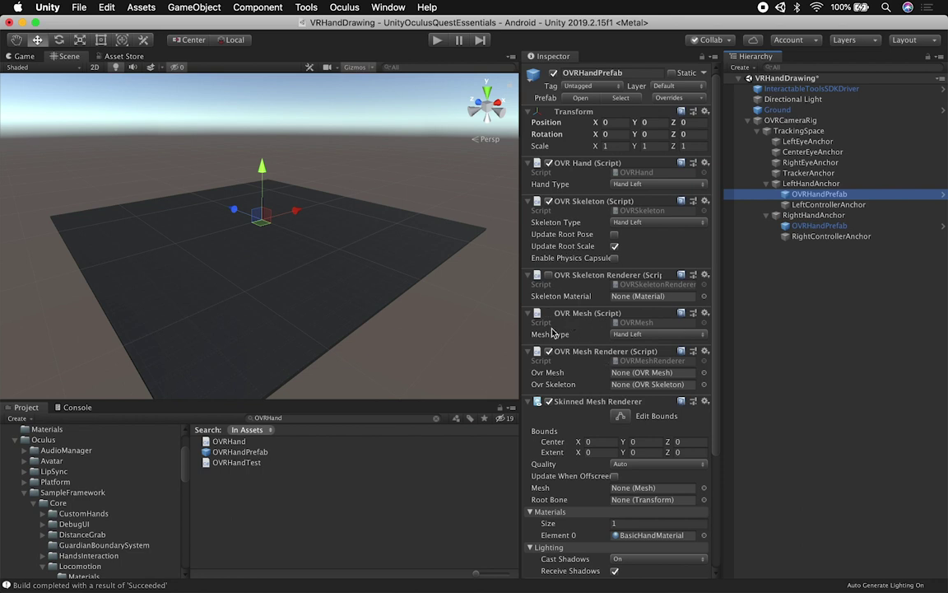
left_click(819, 225)
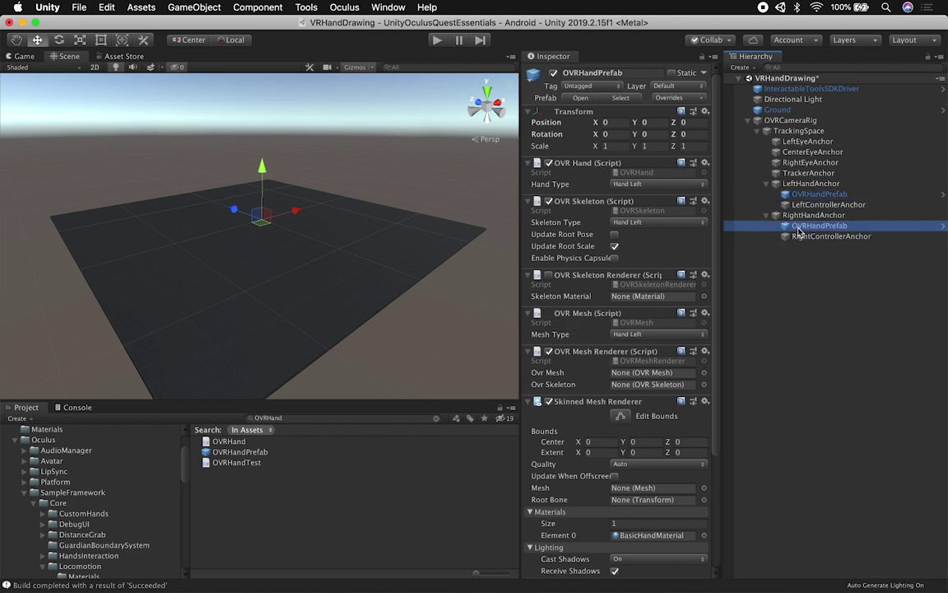
left_click(683, 188)
left_click(651, 194)
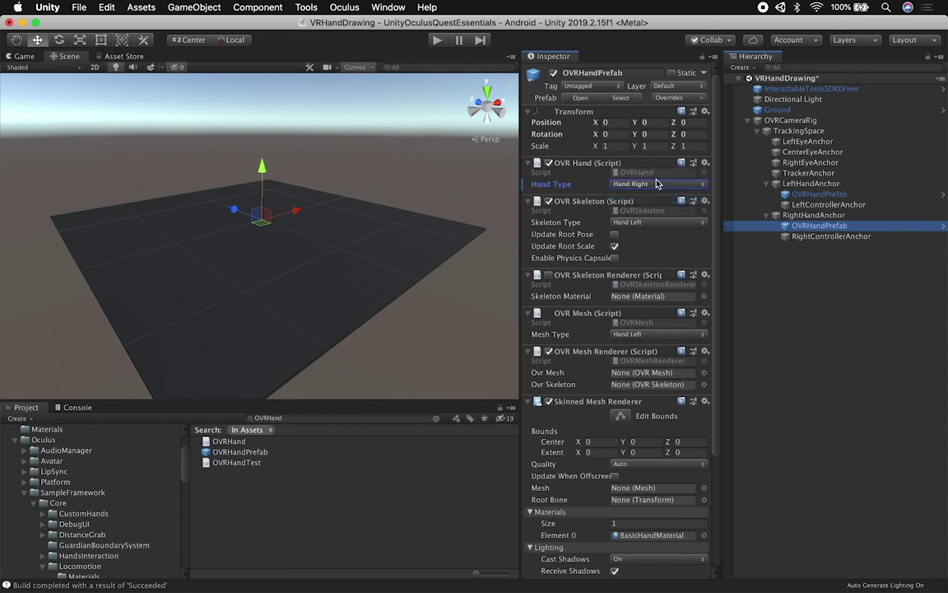
left_click(629, 224)
left_click(633, 233)
left_click(634, 334)
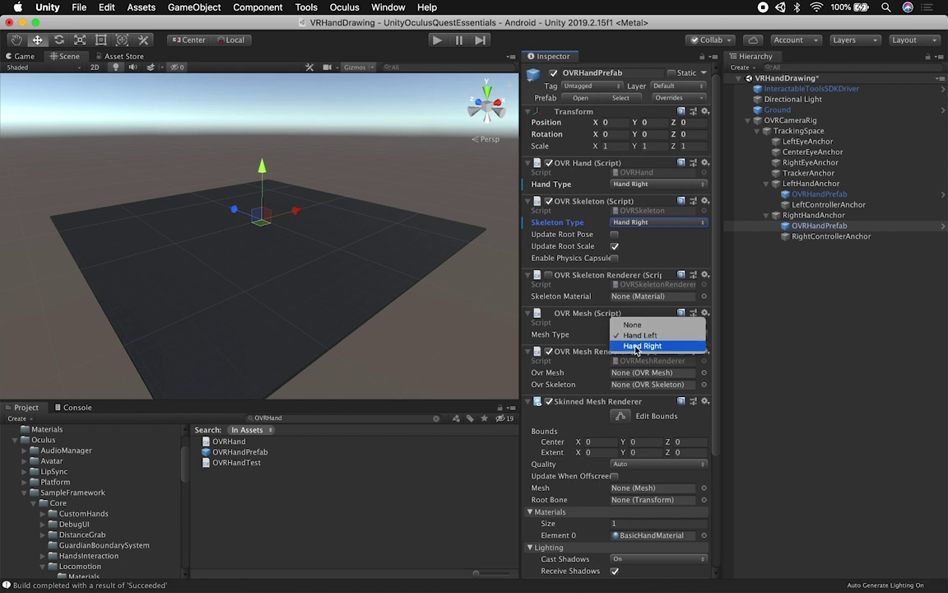
left_click(650, 346)
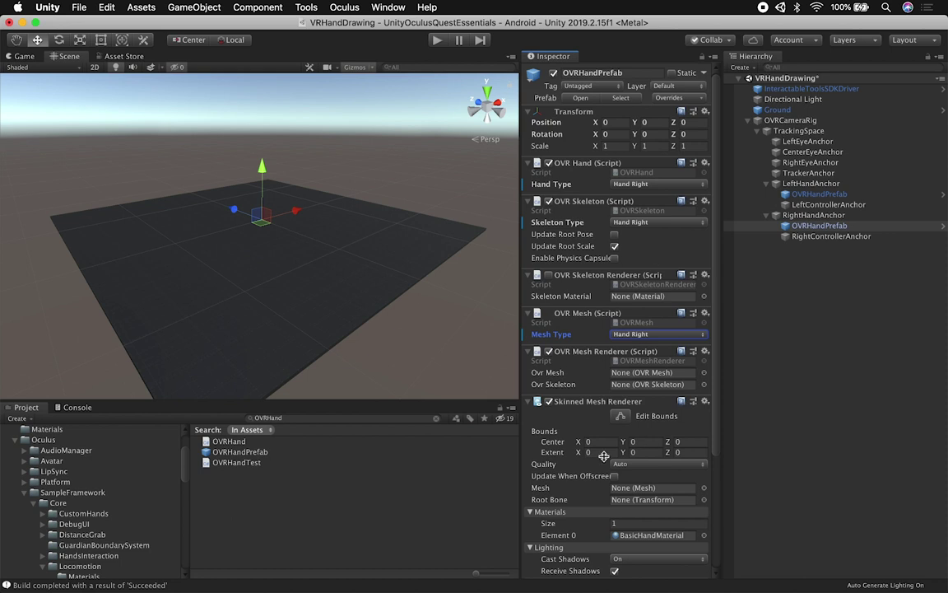
left_click(803, 300)
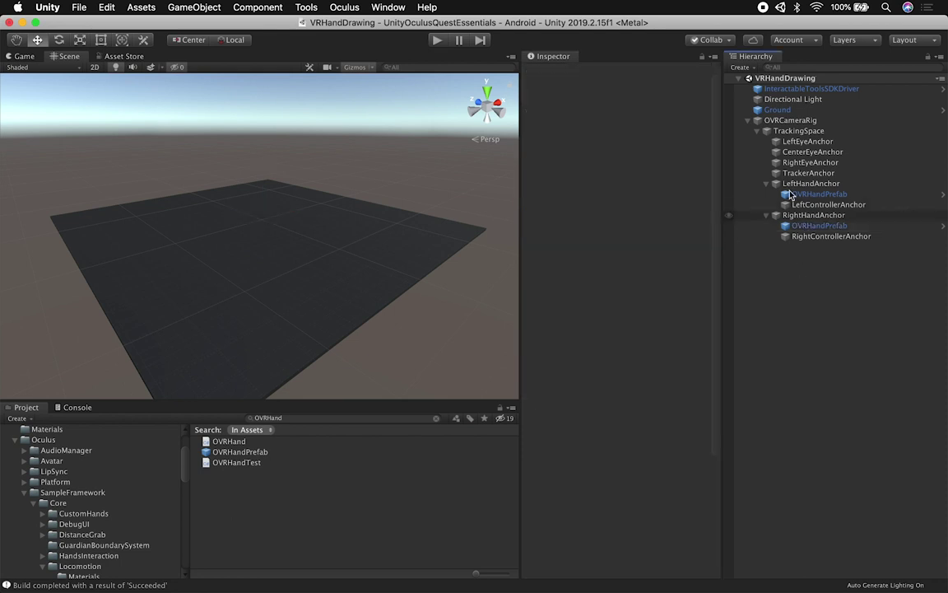
- Create an empty game object, duplicate it, and place both objects under TrackingSpace
left_click(767, 184)
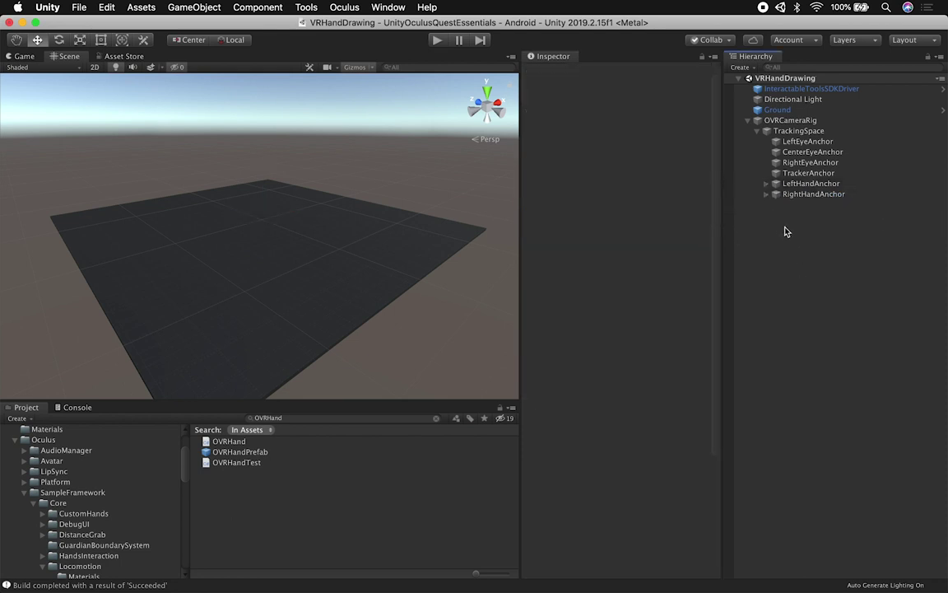
right_click(784, 227)
left_click(812, 346)
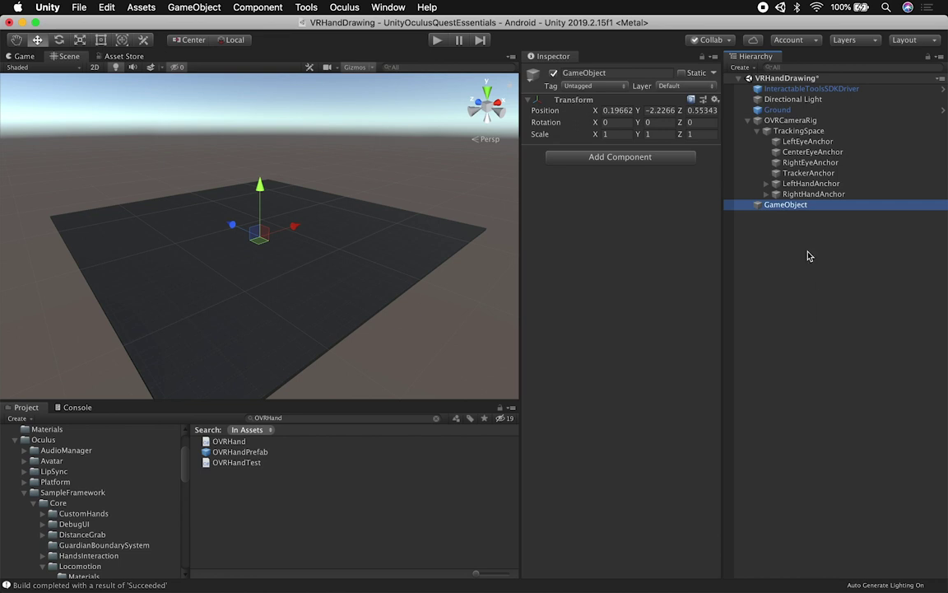
key("super+d")
left_click(792, 206, "shift")
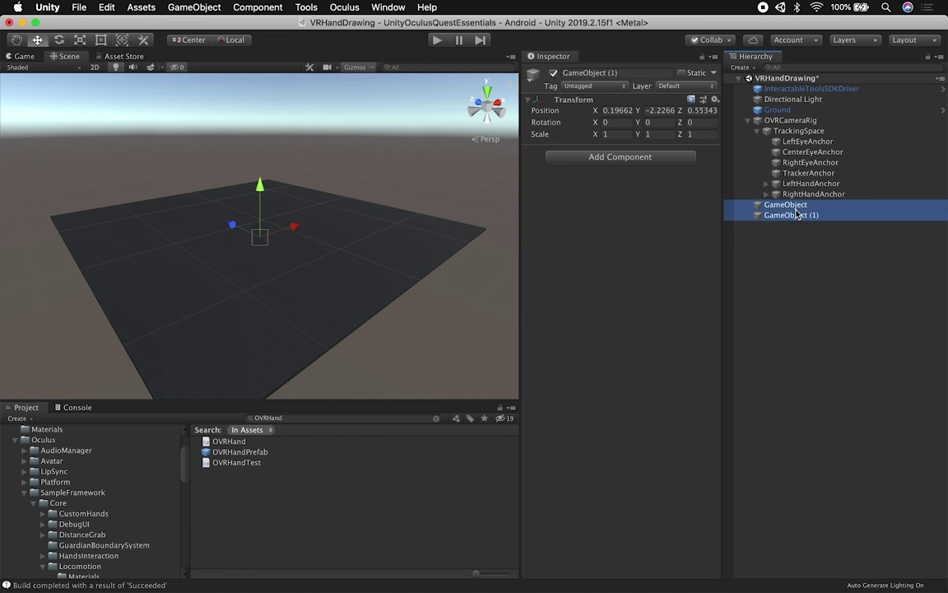
mouse_move(793, 212)
left_mouse_down()
mouse_move(813, 200)
mouse_move(808, 206)
left_mouse_up()
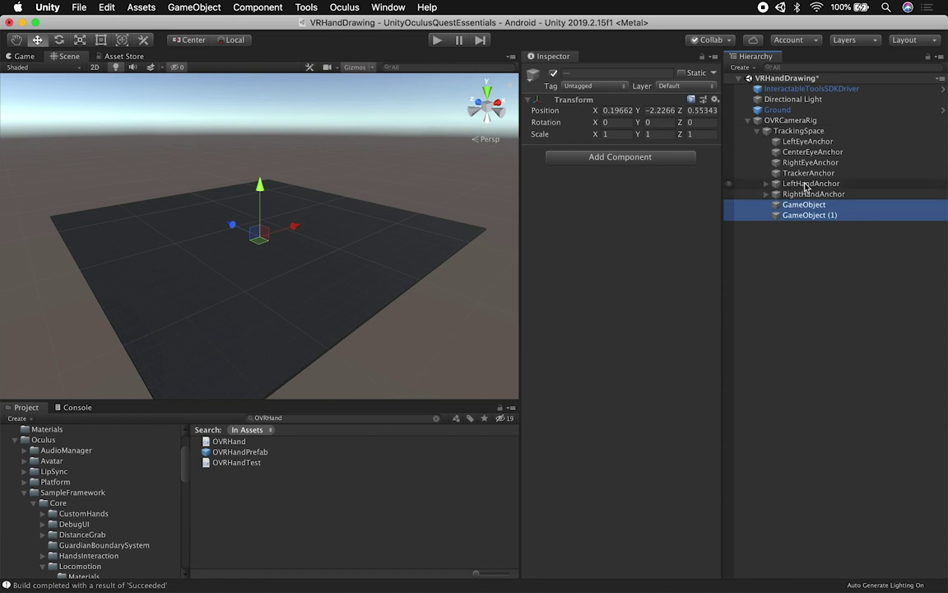
- Move the first empty object directly below LeftHandAnchor and rename it VRDrawLeftHand
left_click(804, 204)
left_click_drag(805, 204, 802, 183)
left_click(797, 196)
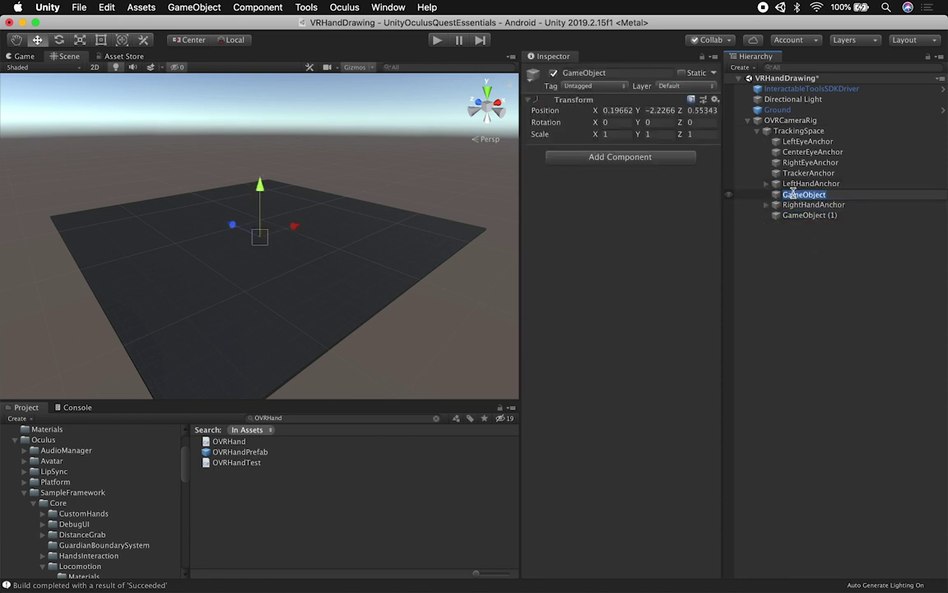
key("BackSpace")
type("VRDrawLeftHand")
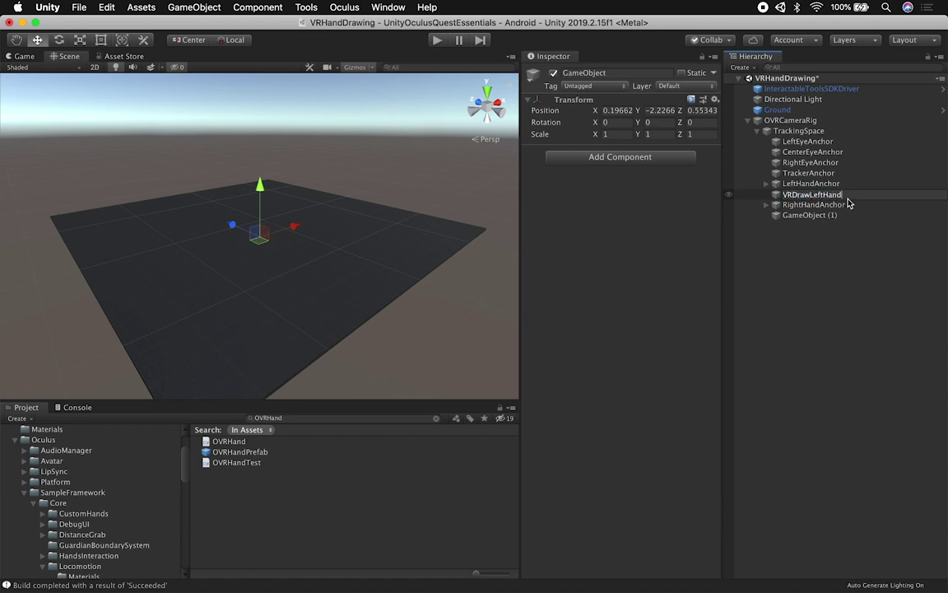
key("Return")
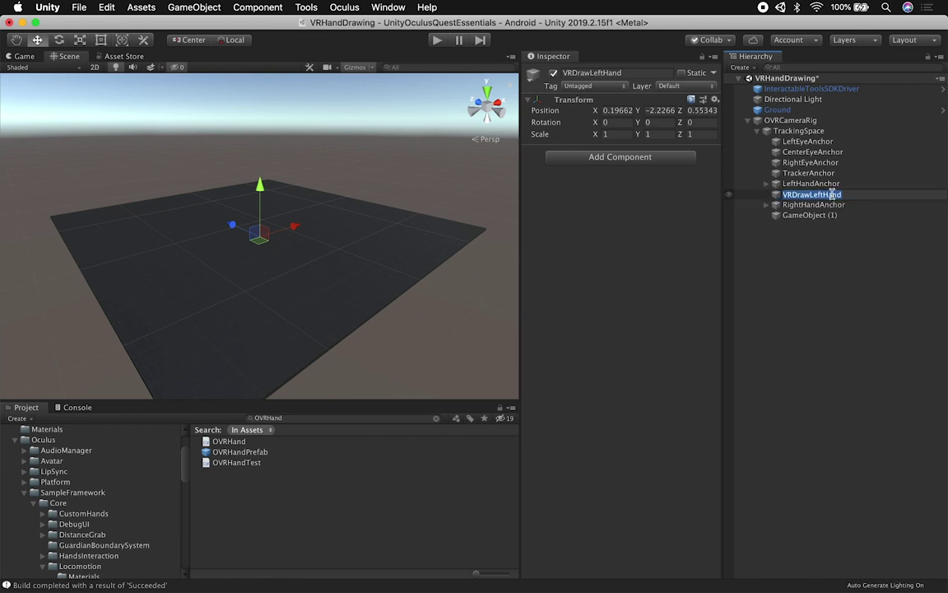
- Rename the second empty object, GameObject (1), as VRDrawRightHand
left_click(812, 216)
left_click(811, 216)
type("VRDrawLeftHand")
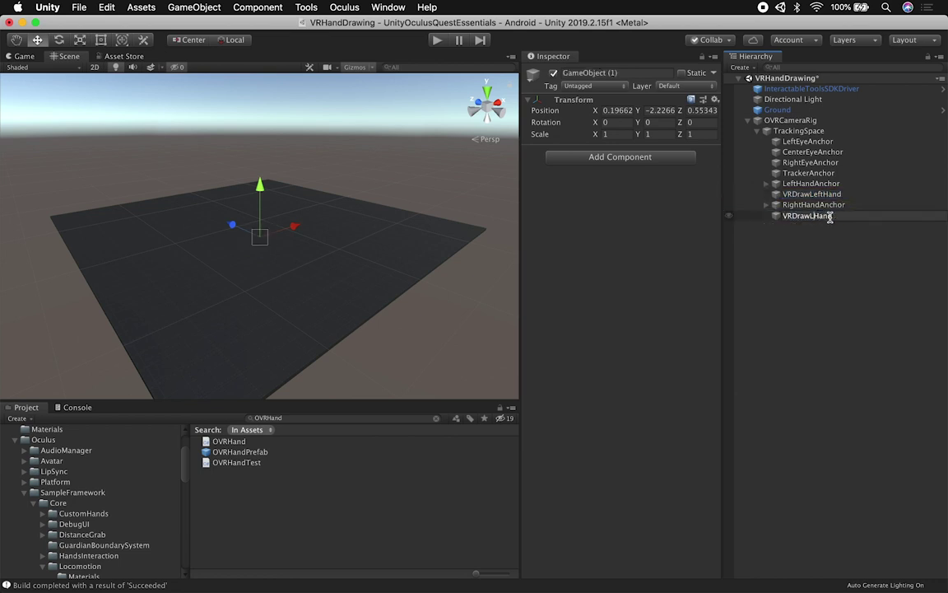
key("BackSpace")
type("Right")
key("Return")
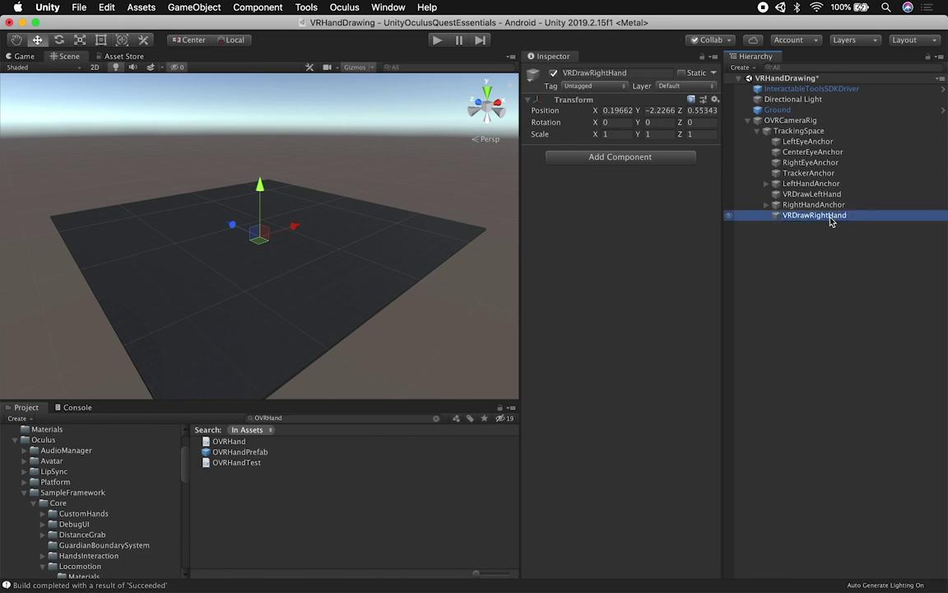
- Set the position of VRDrawRightHand to 0, 0, 0
left_click(616, 109)
type("0")
key("Tab")
type("0")
key("Tab")
type("0")
- Set the position of VRDrawLeftHand to 0, 0, 0
left_click(790, 194)
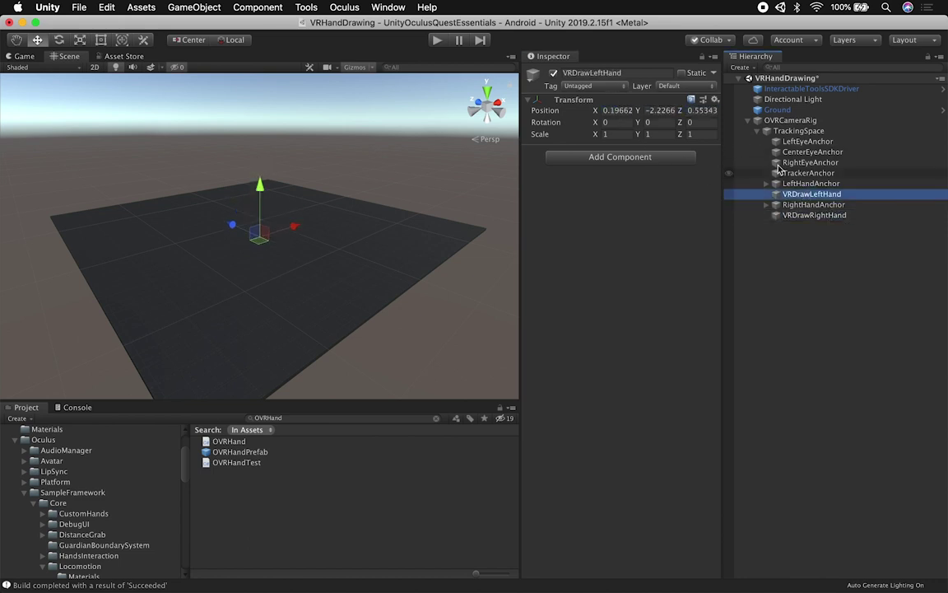
left_click(616, 111)
type("0")
key("Tab")
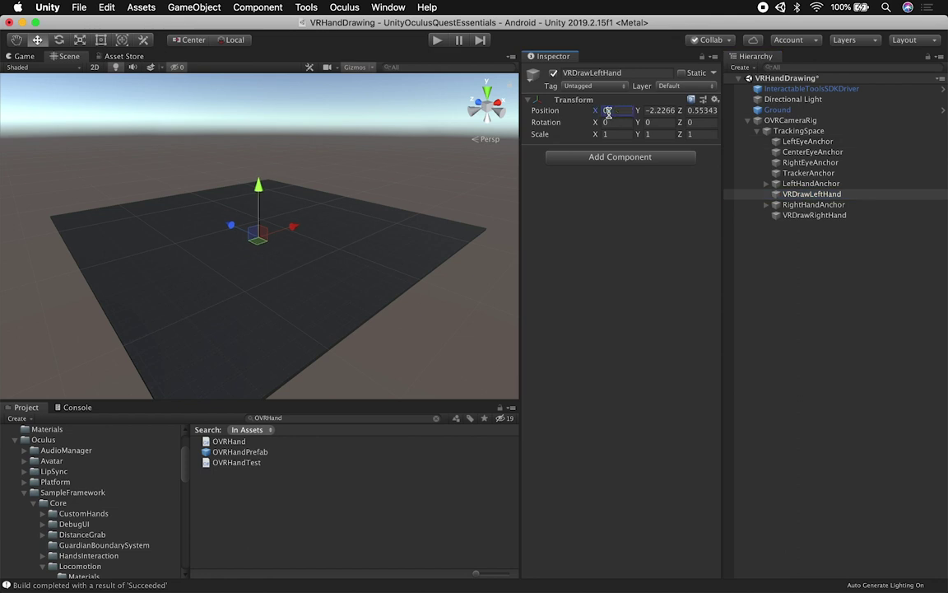
type("0")
key("Tab")
type("0")
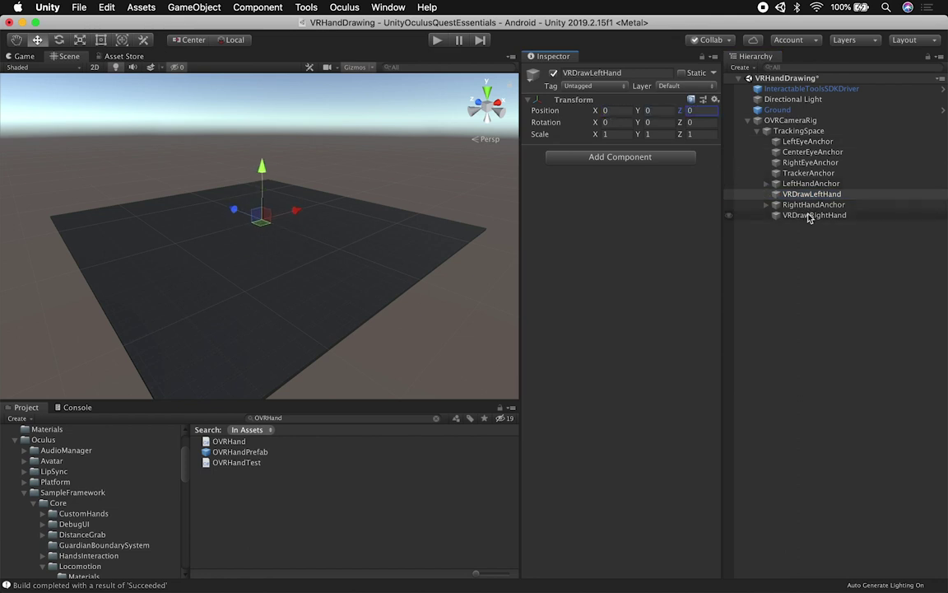
- Add the VR Draw script component to both VRDrawLeftHand and VRDrawRightHand, and leave only VRDrawLeftHand selected
left_click(767, 184)
left_click(766, 227)
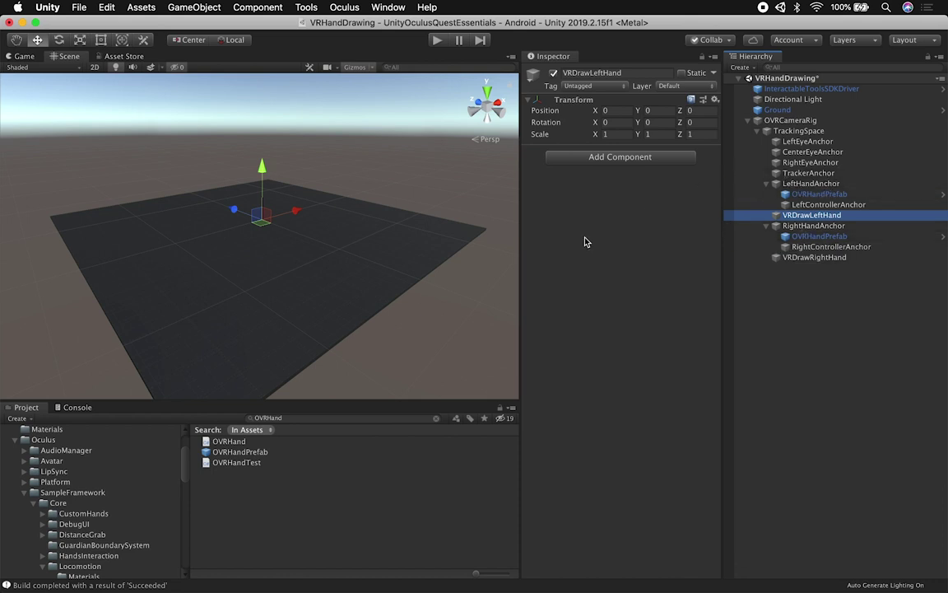
left_click(786, 257, "super")
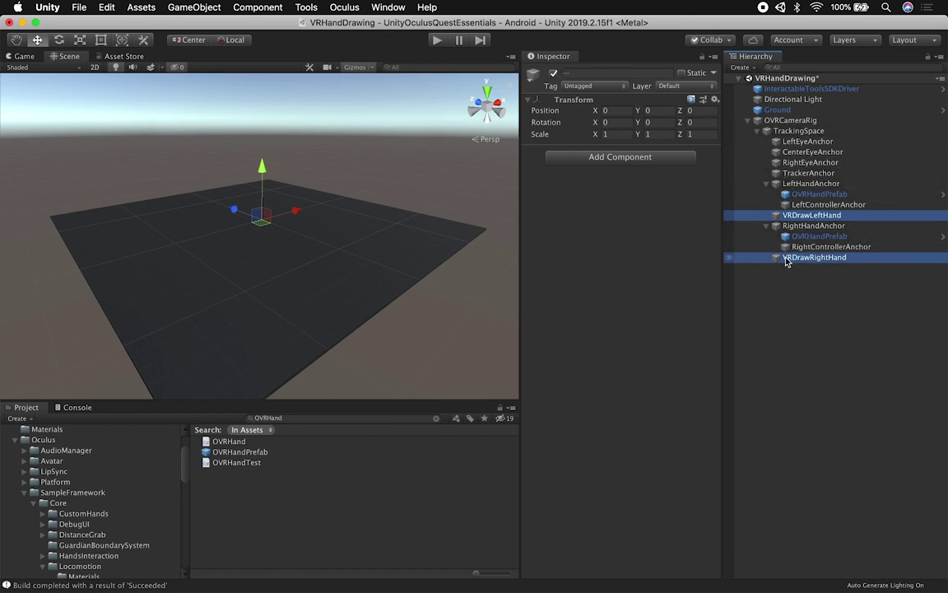
left_click(619, 158)
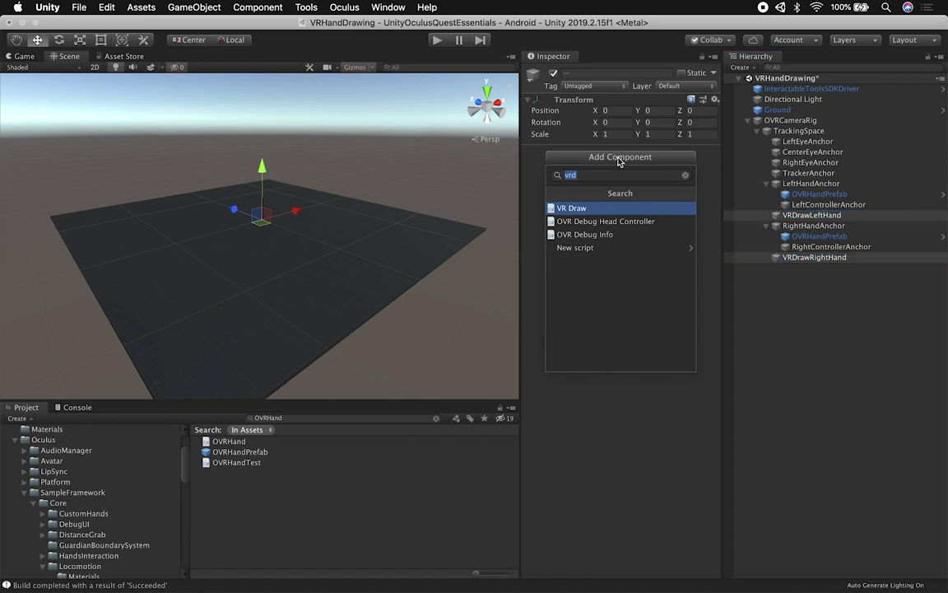
key("Return")
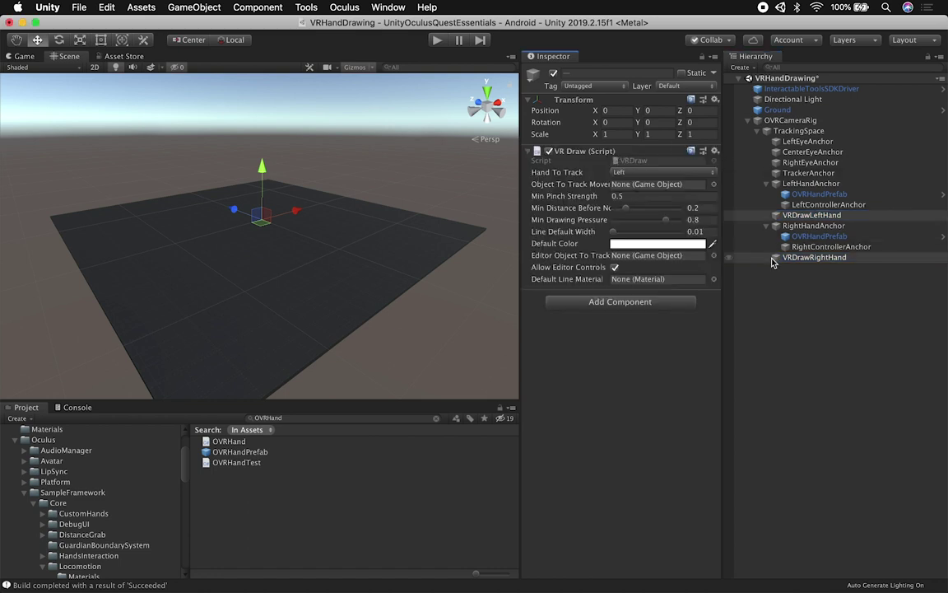
left_click(821, 216)
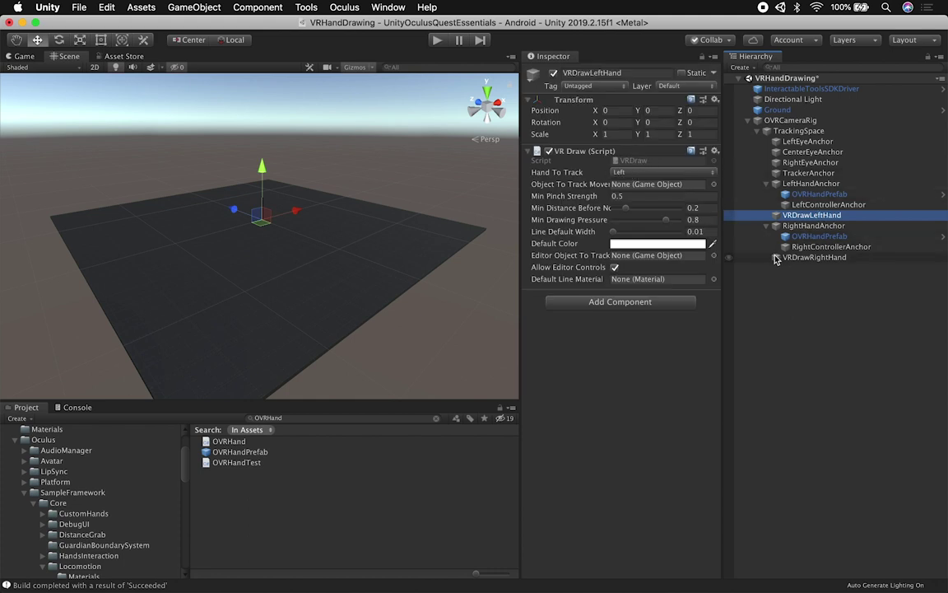
- Set Hand To Track to Right on VRDrawRightHand's VR Draw component and save the scene
key("Down")
key("Down")
key("Down")
key("Down")
left_click(657, 173)
left_click(653, 182)
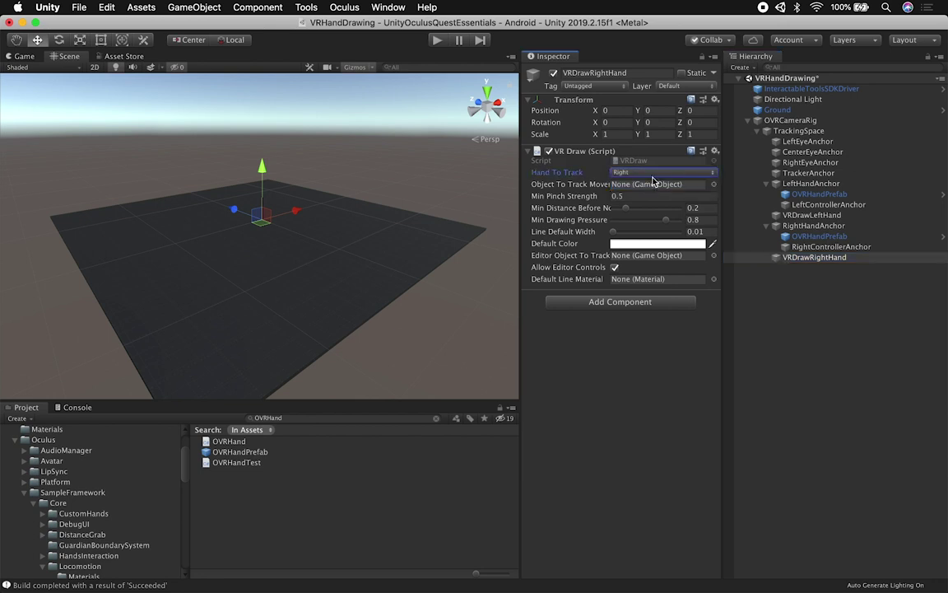
key("super+s")
- Assign each hand anchor's OVRHandPrefab as Object To Track Movement on the matching VRDrawRightHand and VRDrawLeftHand, and save the scene
left_click_drag(815, 236, 643, 183)
left_click(811, 215)
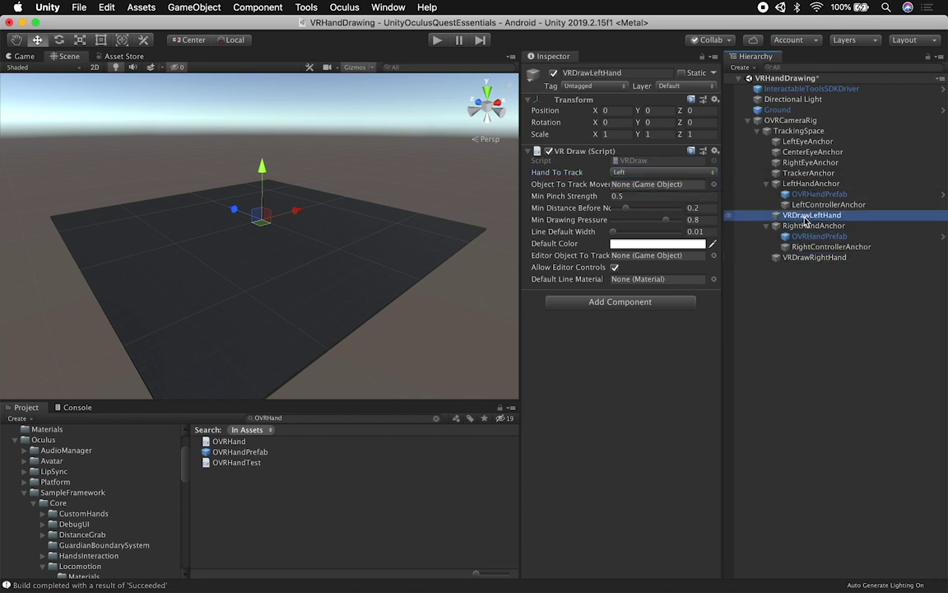
left_click_drag(791, 194, 666, 184)
key("super+s")
- Assign the LineLeft material as the Default Line Material of VRDrawLeftHand
left_click(678, 277)
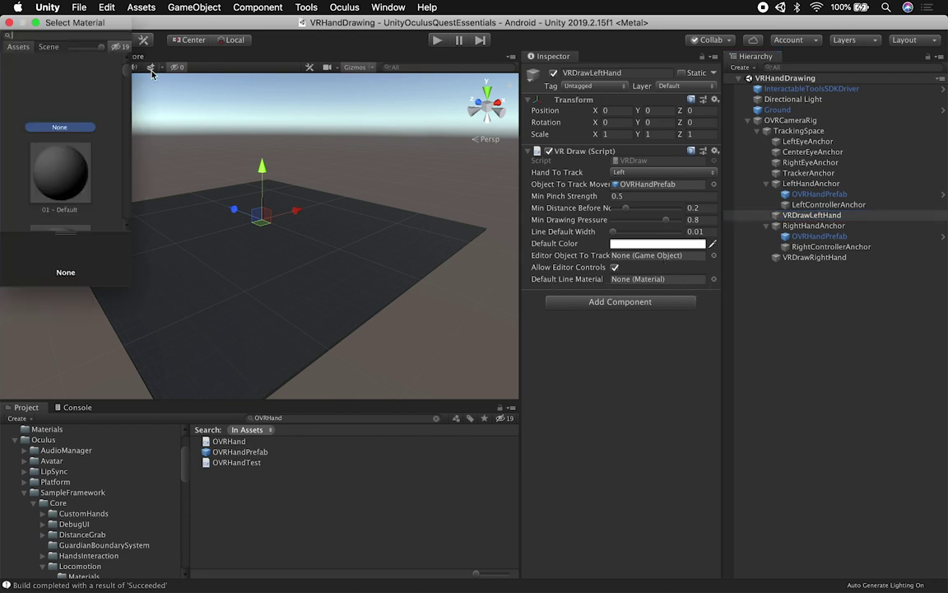
type("line")
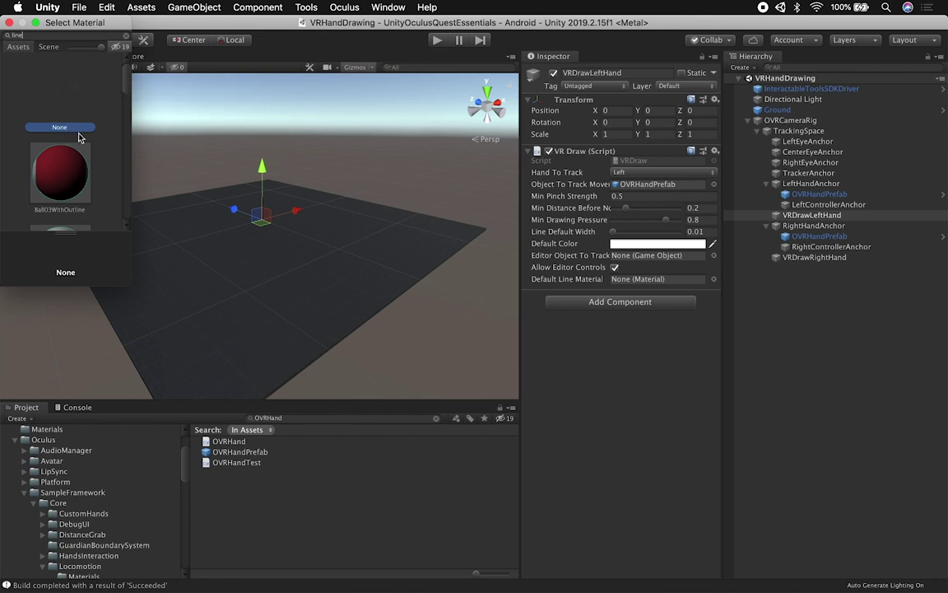
scroll(104, 131, "down", 5)
scroll(104, 142, "down", 3)
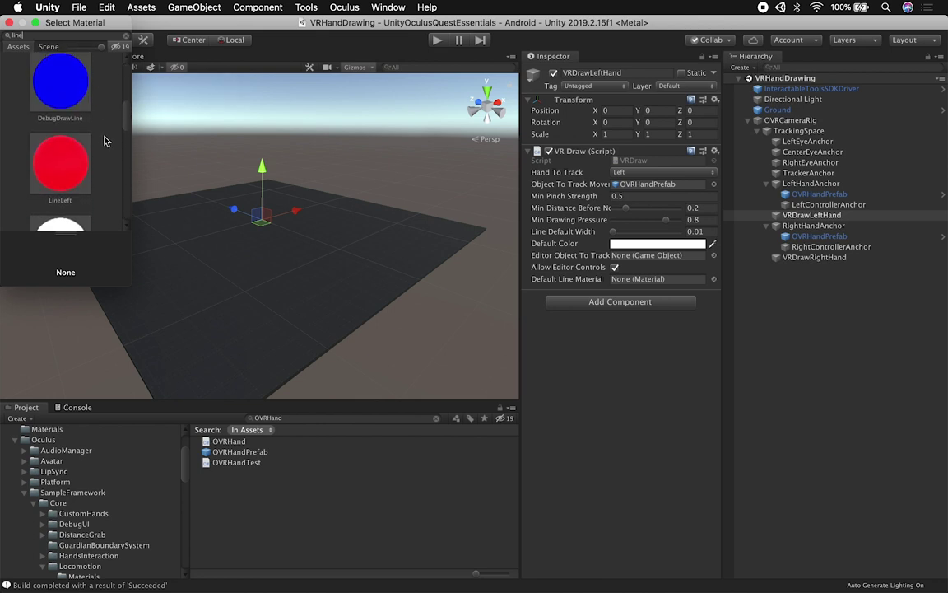
double_click(68, 181)
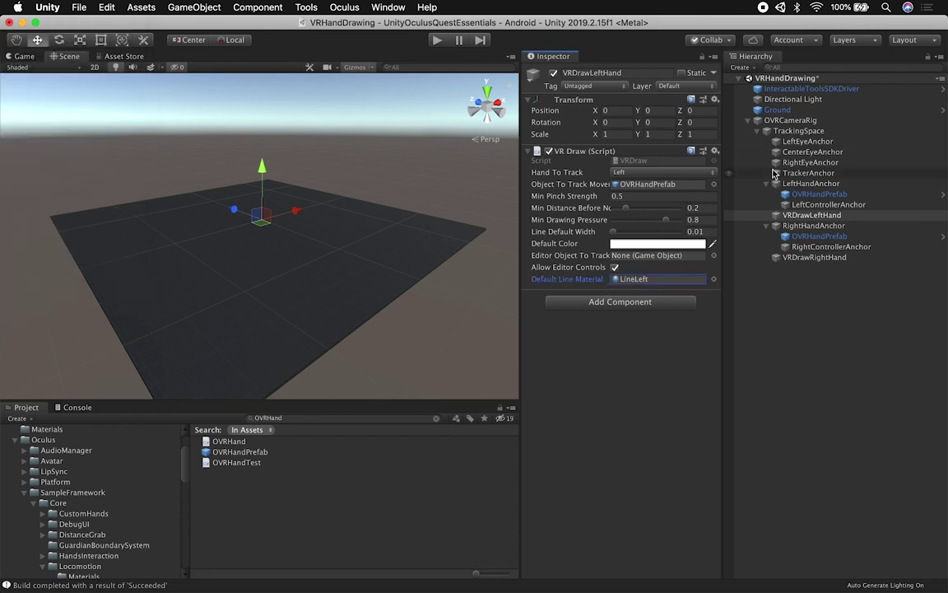
- Assign the LineRight material as the Default Line Material of VRDrawRightHand
left_click(797, 257)
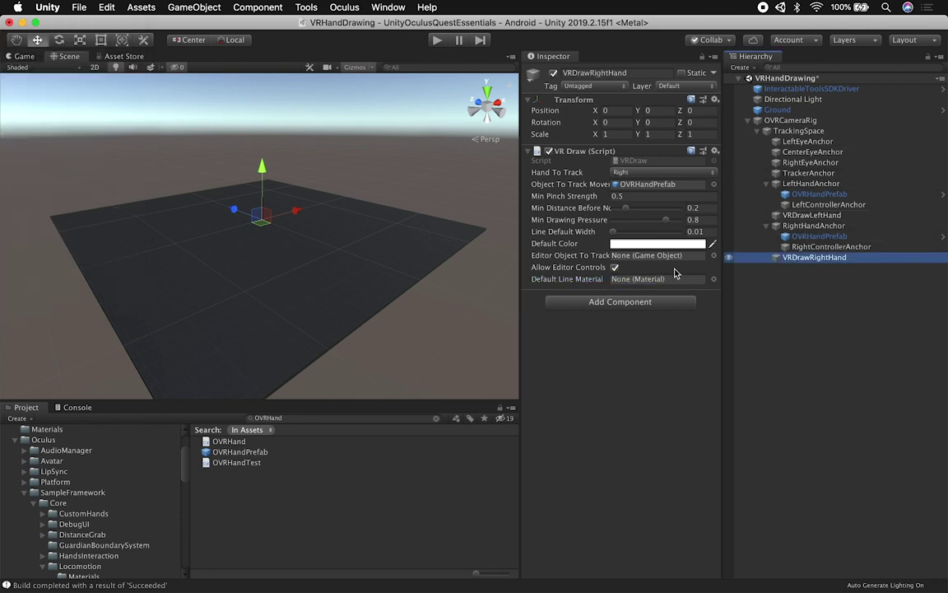
left_click(713, 280)
type("lin")
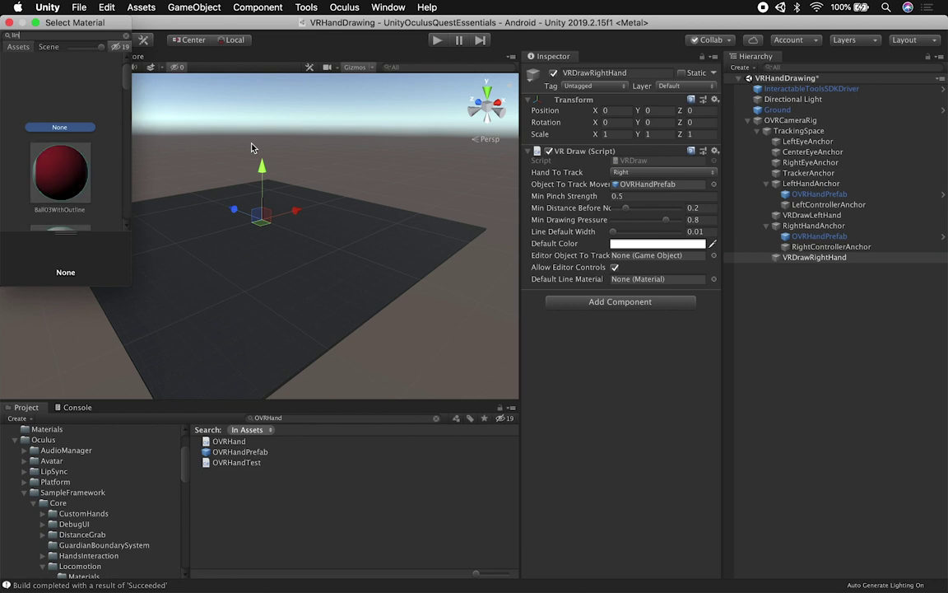
key("BackSpace")
key("BackSpace")
key("BackSpace")
key("BackSpace")
type("liner")
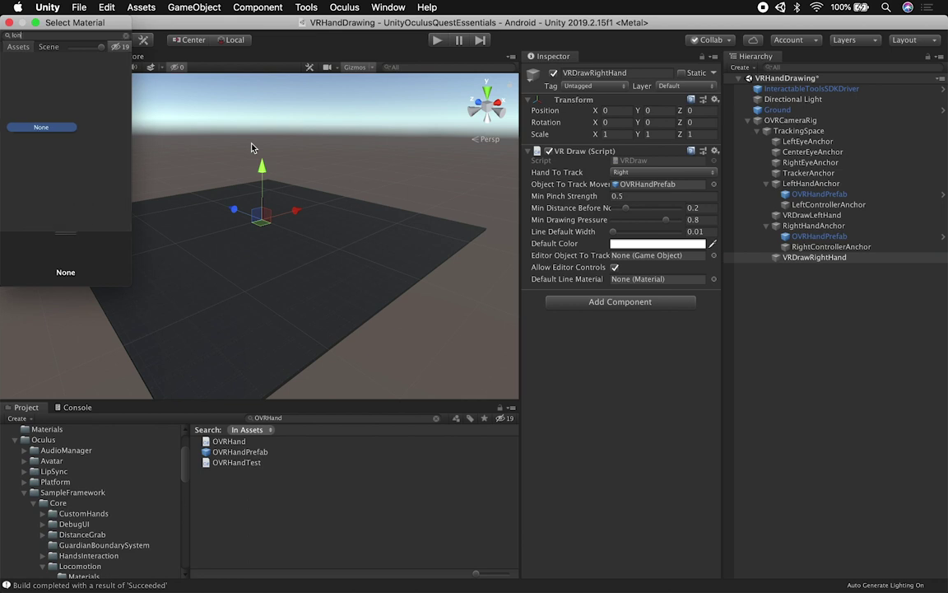
double_click(44, 173)
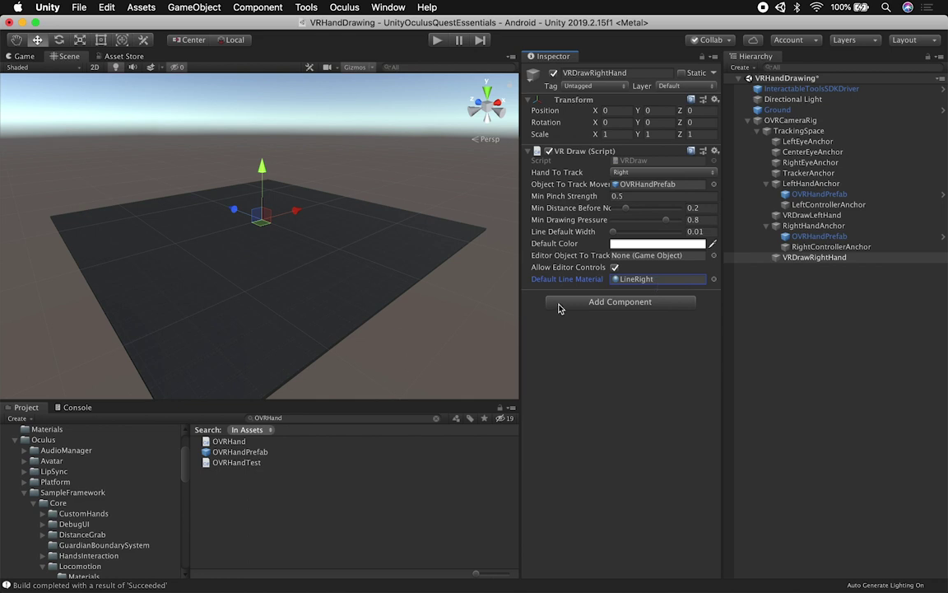
- Change the albedo colour of the LineRight material to yellow
double_click(646, 278)
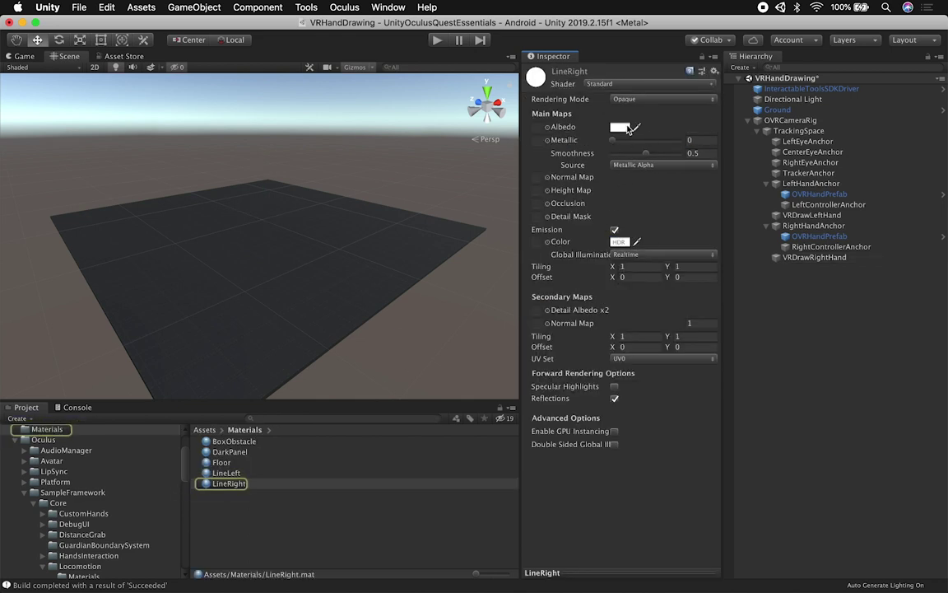
left_click(619, 127)
mouse_move(134, 101)
left_mouse_down()
mouse_move(115, 124)
mouse_move(103, 107)
mouse_move(138, 104)
mouse_move(110, 84)
mouse_move(105, 106)
left_mouse_up()
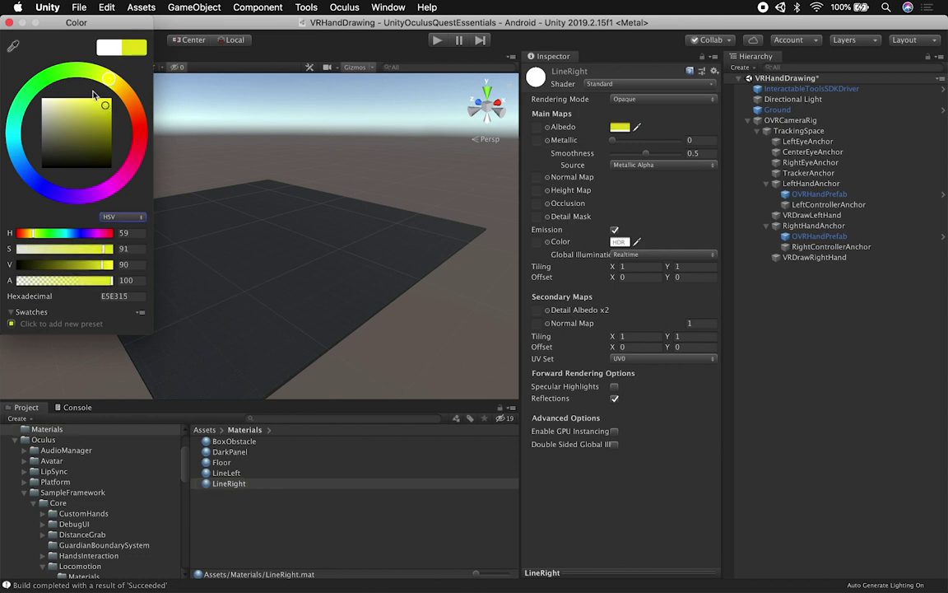
left_click(9, 25)
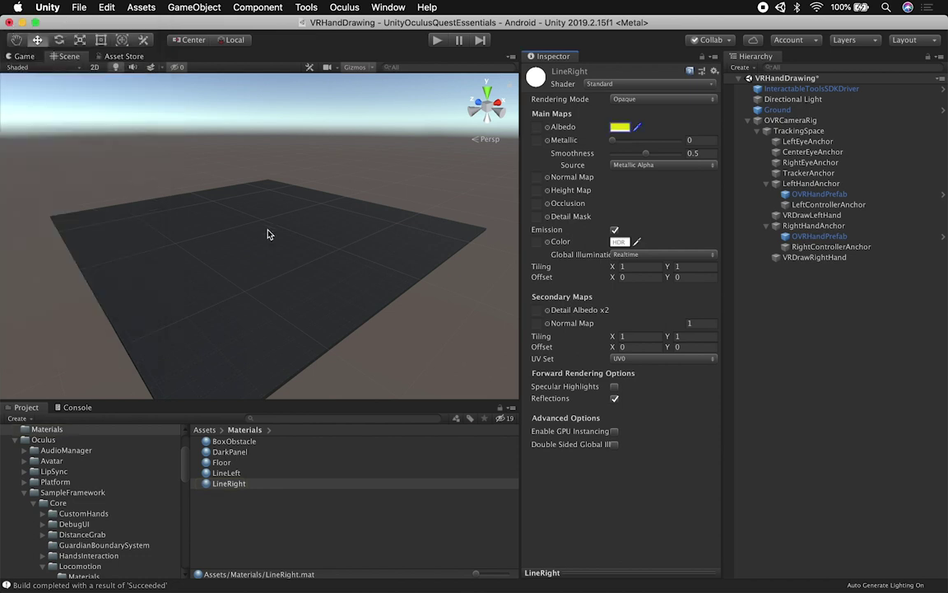
- Review the VR Draw settings of VRDrawRightHand and VRDrawLeftHand
left_click(793, 259)
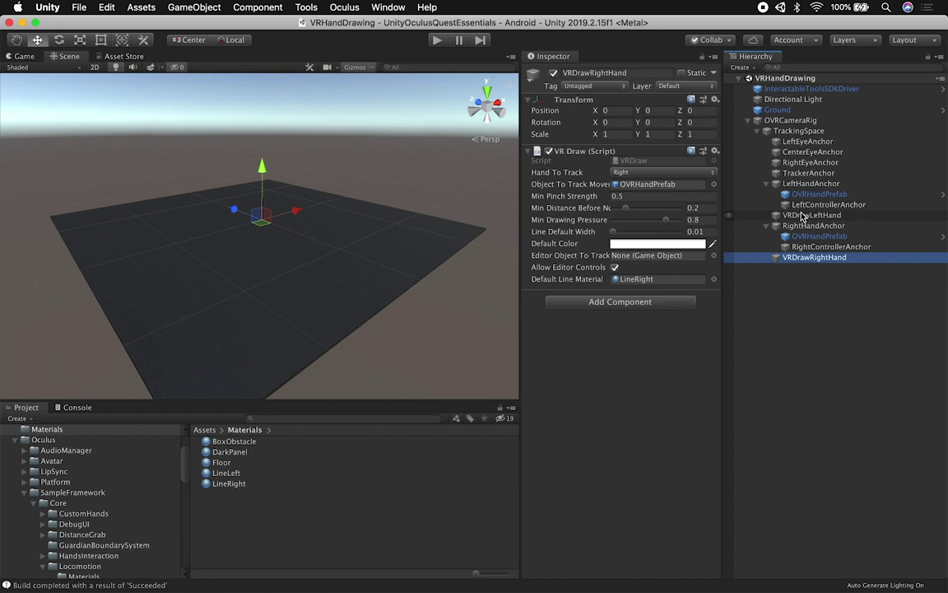
left_click(803, 216)
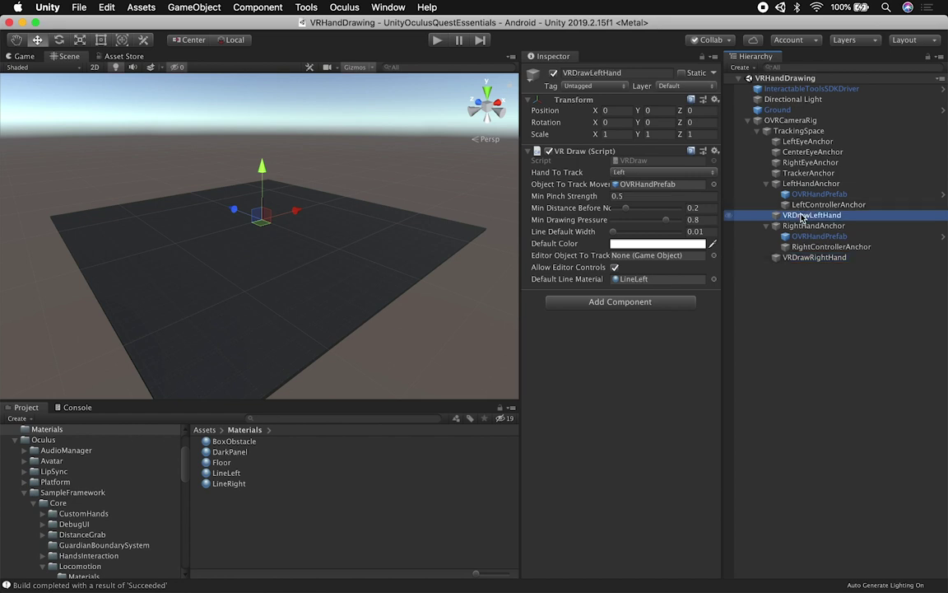
left_click(797, 258)
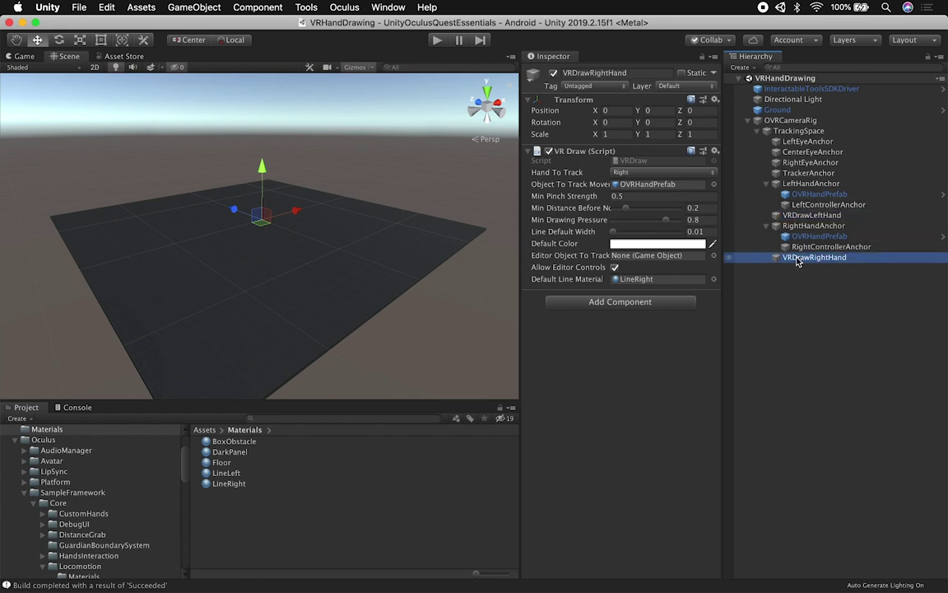
- Open the VRDraw script in Visual Studio Code and examine its HandToTrack enum, class declaration and serialized fields
left_click(622, 161)
double_click(622, 162)
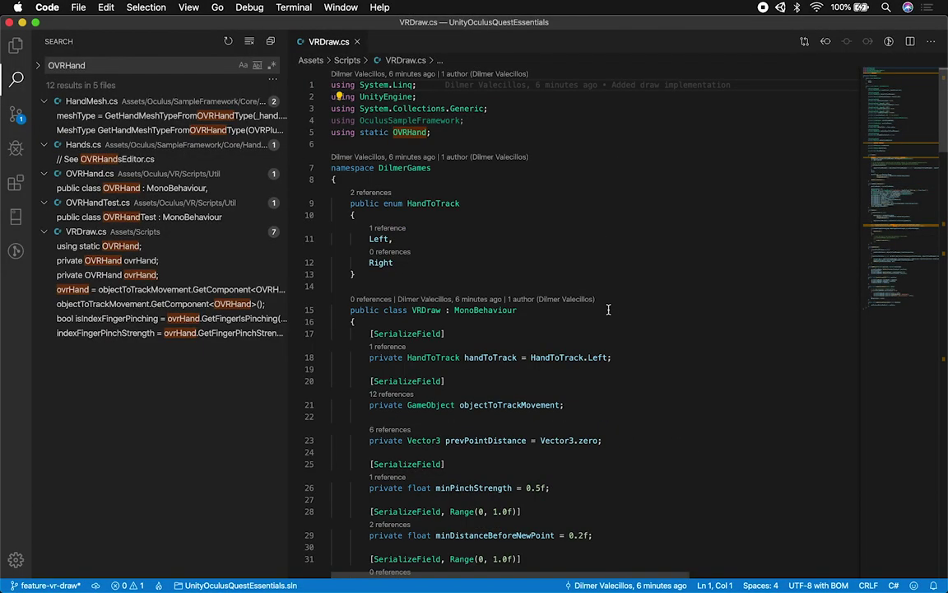
scroll(611, 354, "down", 10)
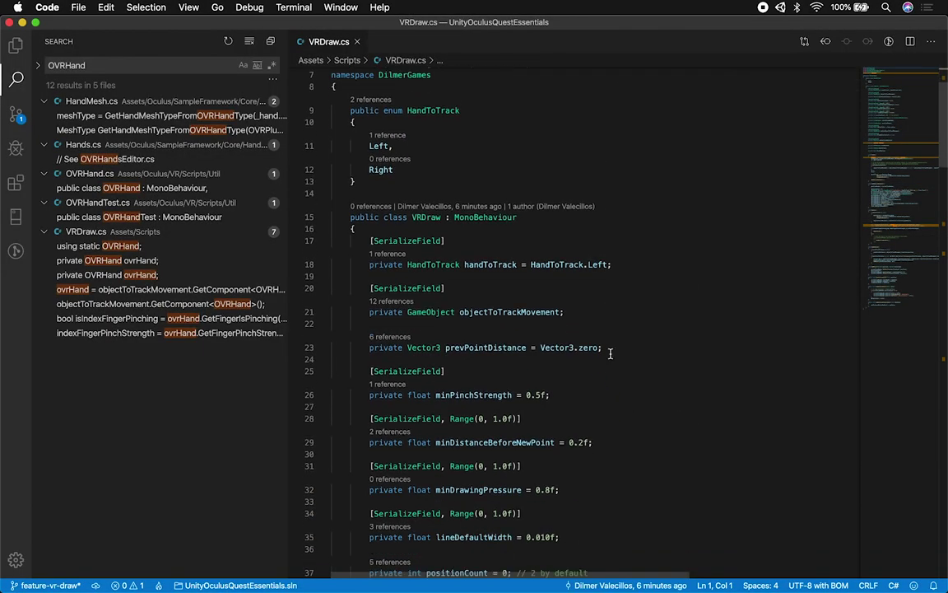
scroll(610, 354, "down", 3)
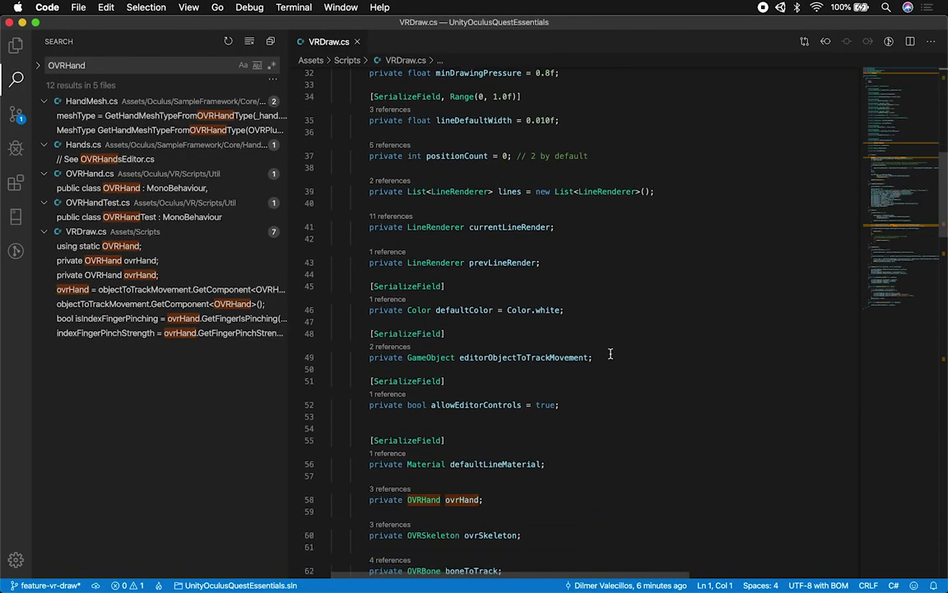
scroll(610, 354, "up", 10)
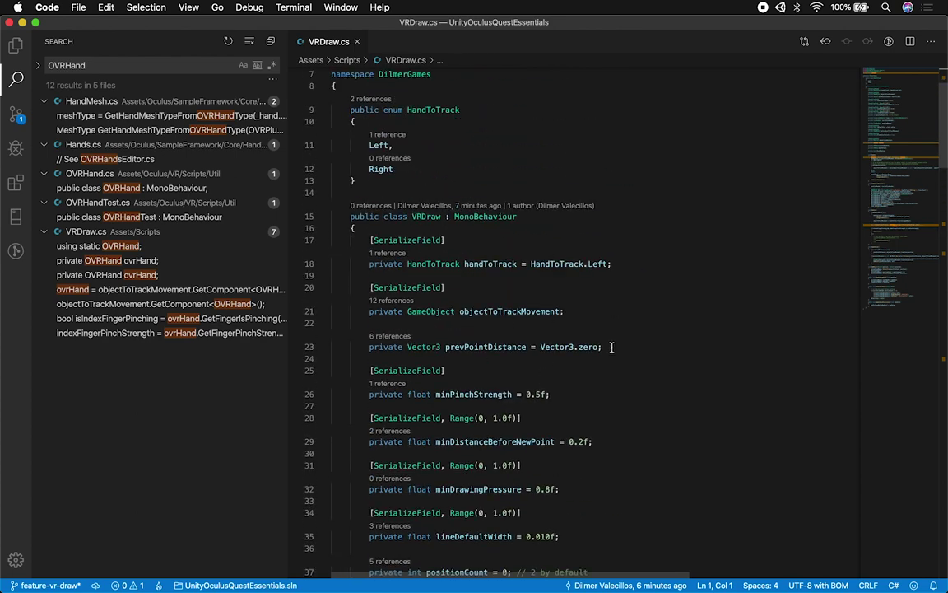
double_click(428, 216)
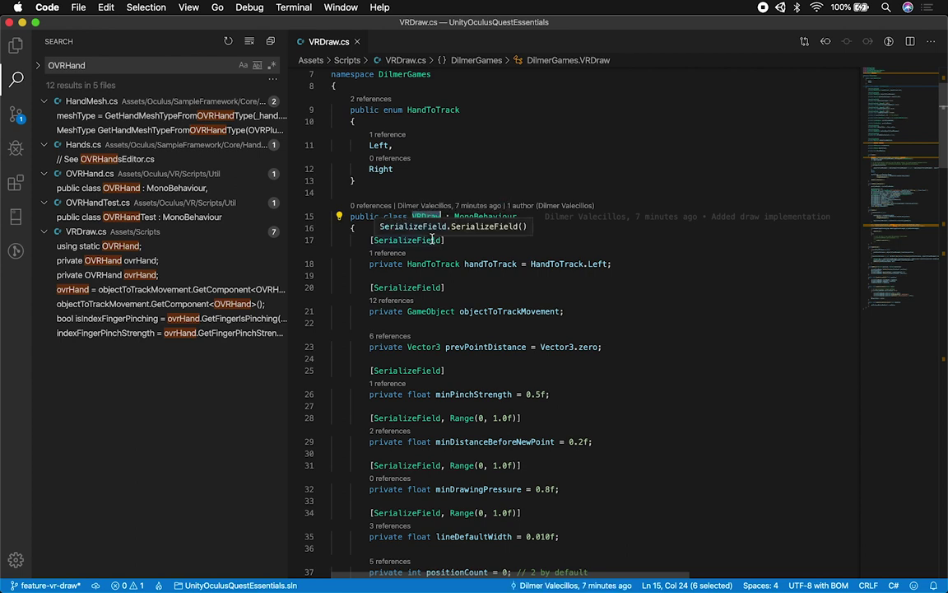
- Open the VRDraw repository on GitHub in Chrome and look through its README
key("cmd+space")
type("chr")
key("Return")
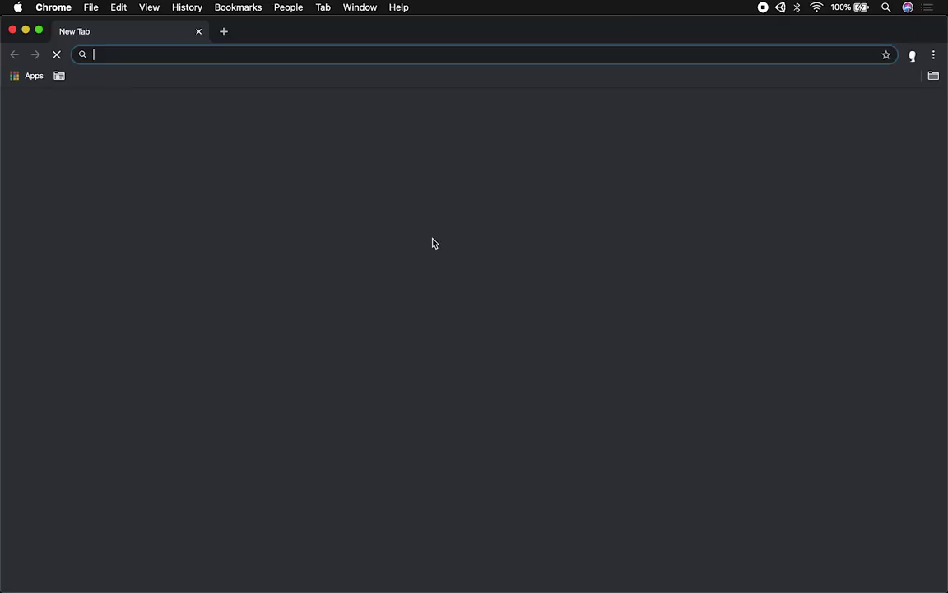
type("git")
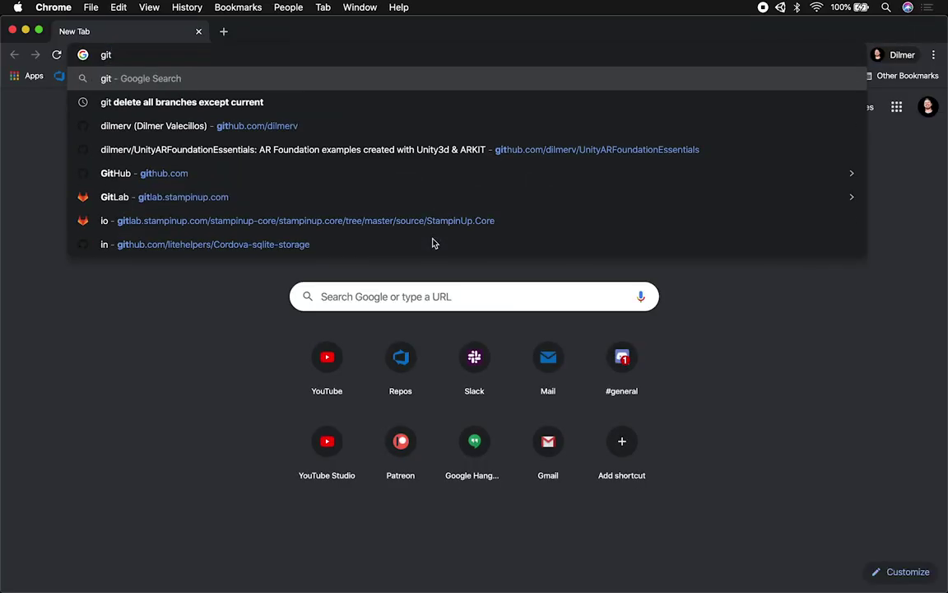
type("hub.com/dilmerv/")
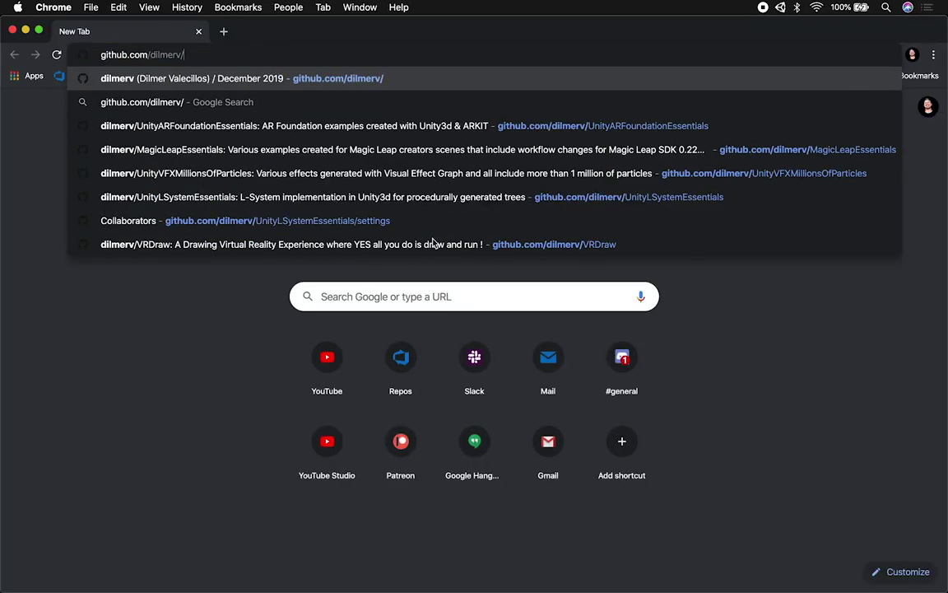
type("VRDraw")
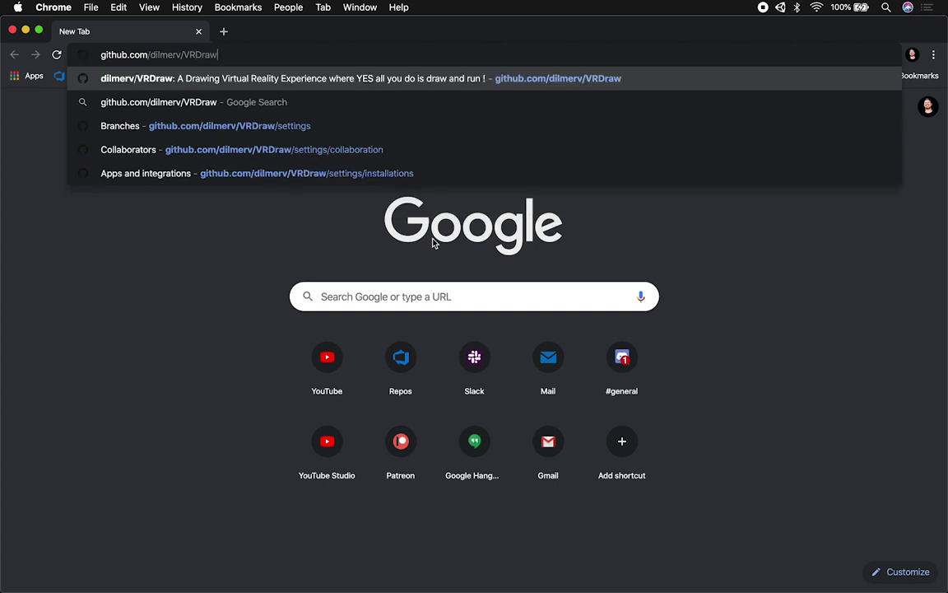
key("Return")
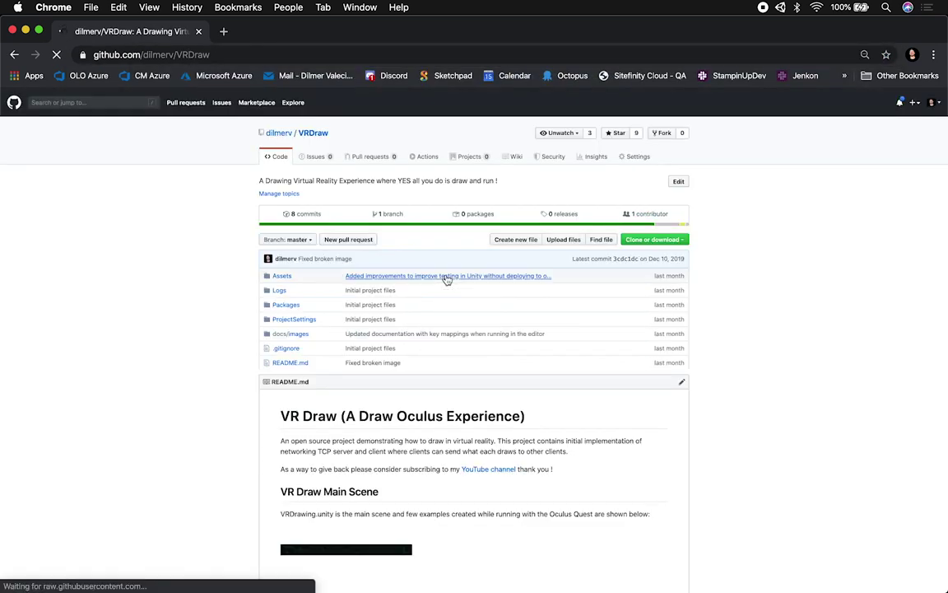
scroll(519, 482, "down", 3)
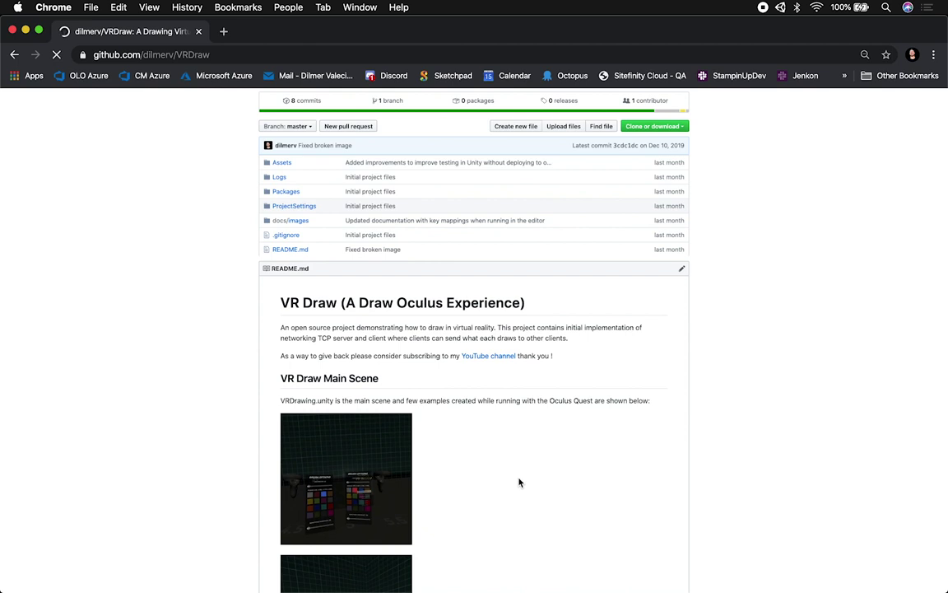
scroll(507, 494, "down", 4)
scroll(419, 471, "down", 5)
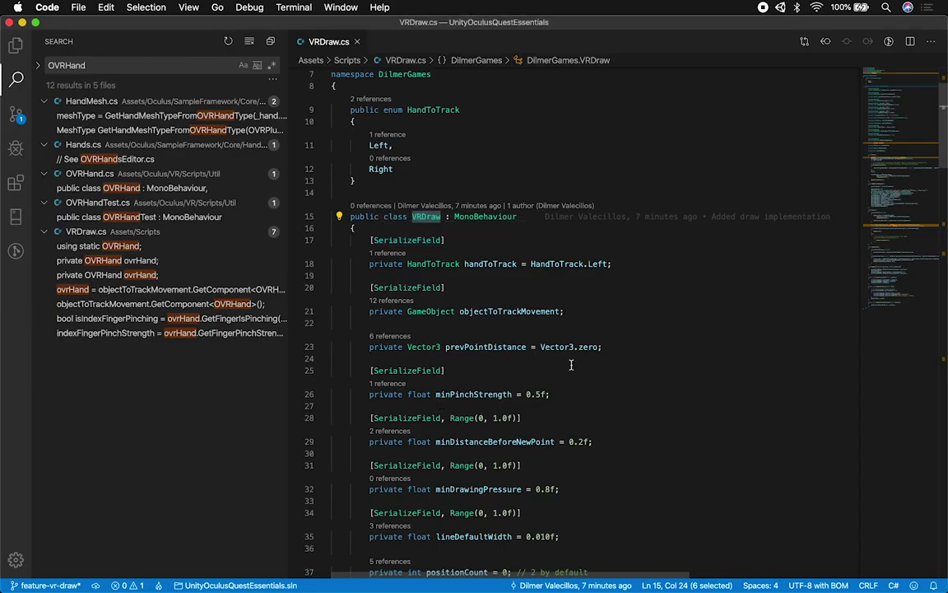
- Examine the OVRHand and OVRSkeleton fields in VRDraw.cs and the boneToTrack assignment in the Awake method
left_click(514, 333)
scroll(672, 434, "down", 3)
scroll(672, 435, "down", 8)
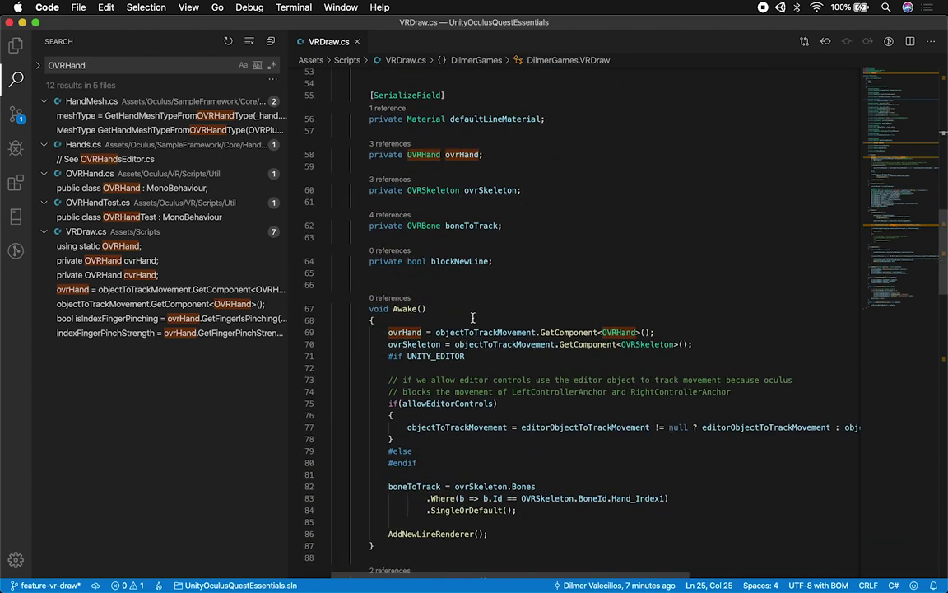
double_click(420, 155)
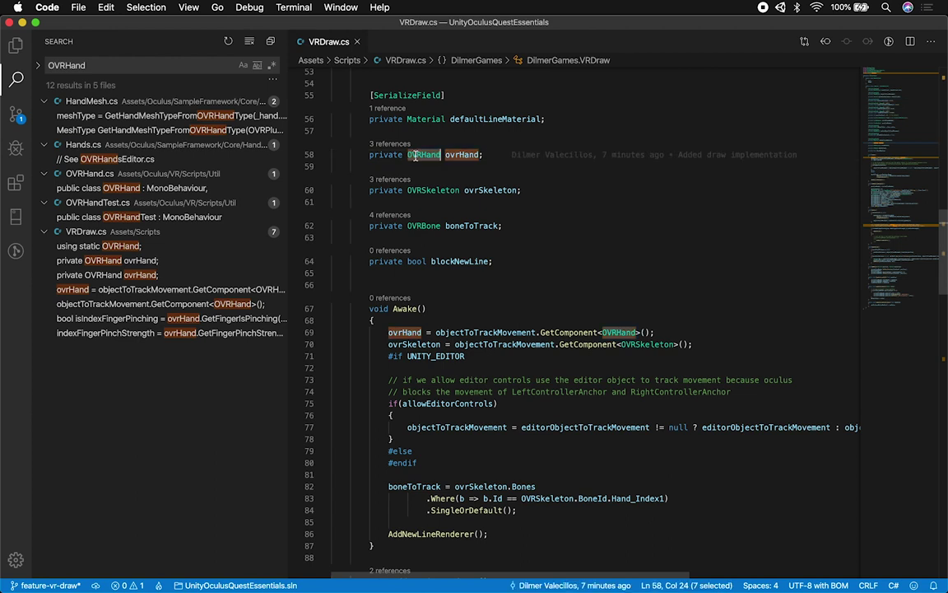
double_click(414, 188)
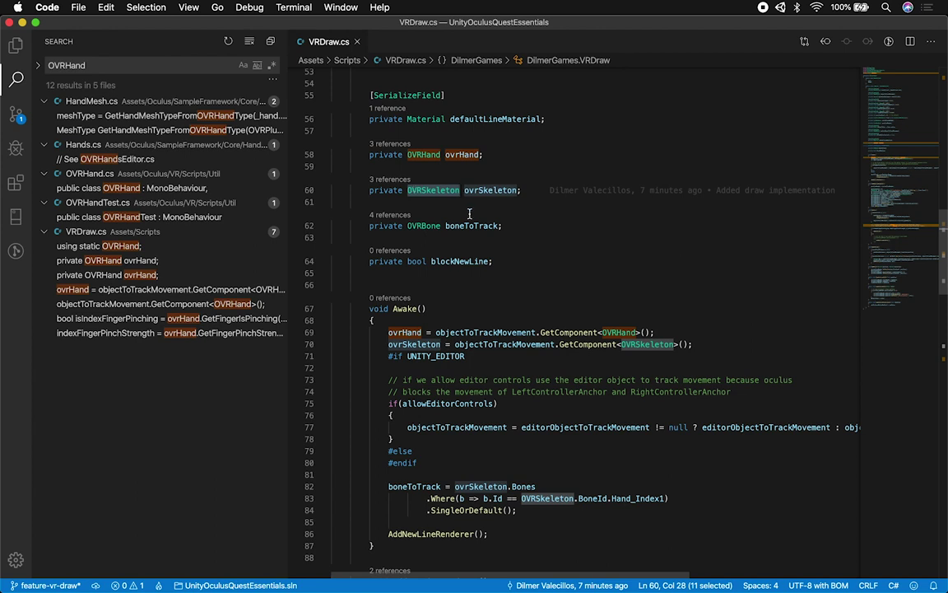
left_click_drag(333, 498, 425, 498)
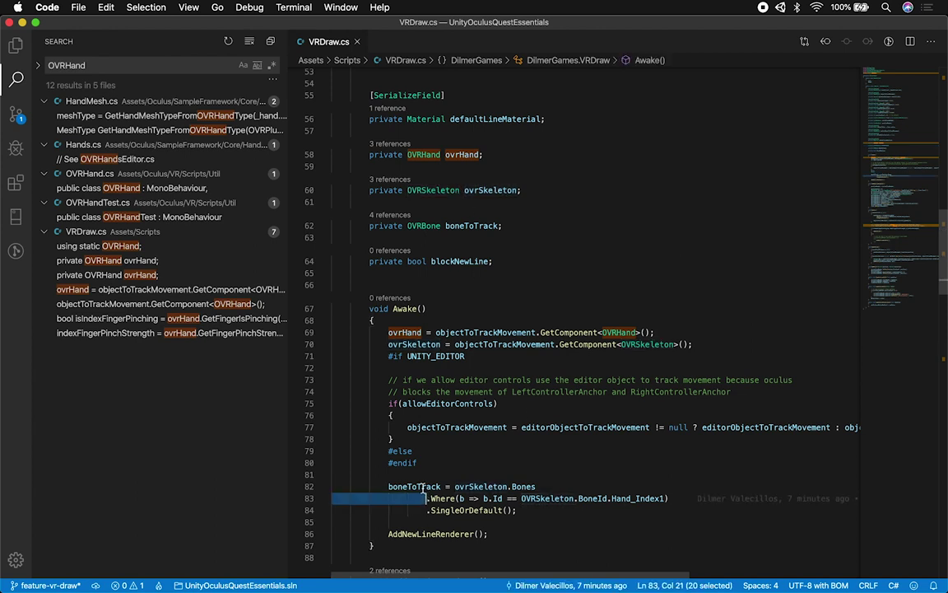
double_click(423, 487)
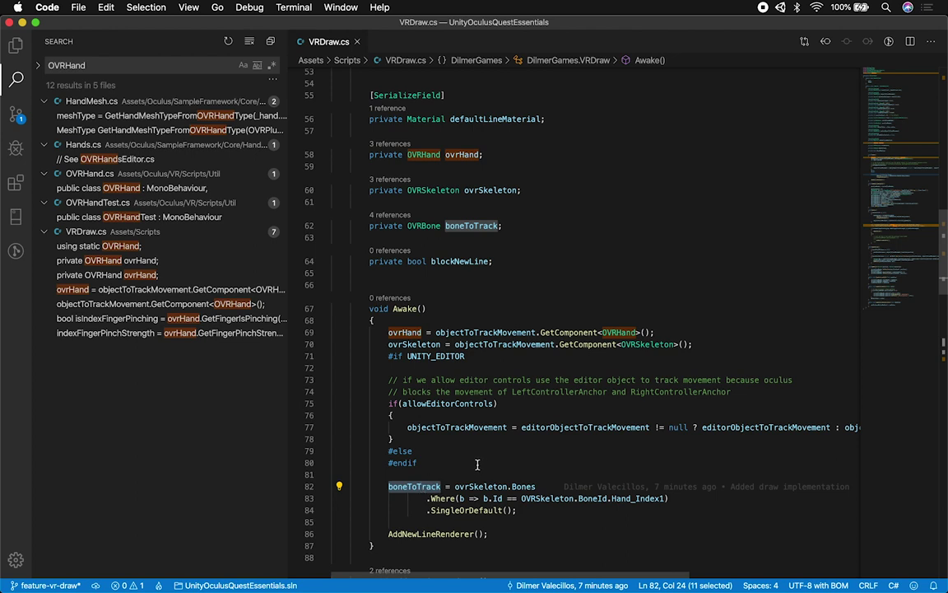
left_click_drag(483, 498, 503, 498)
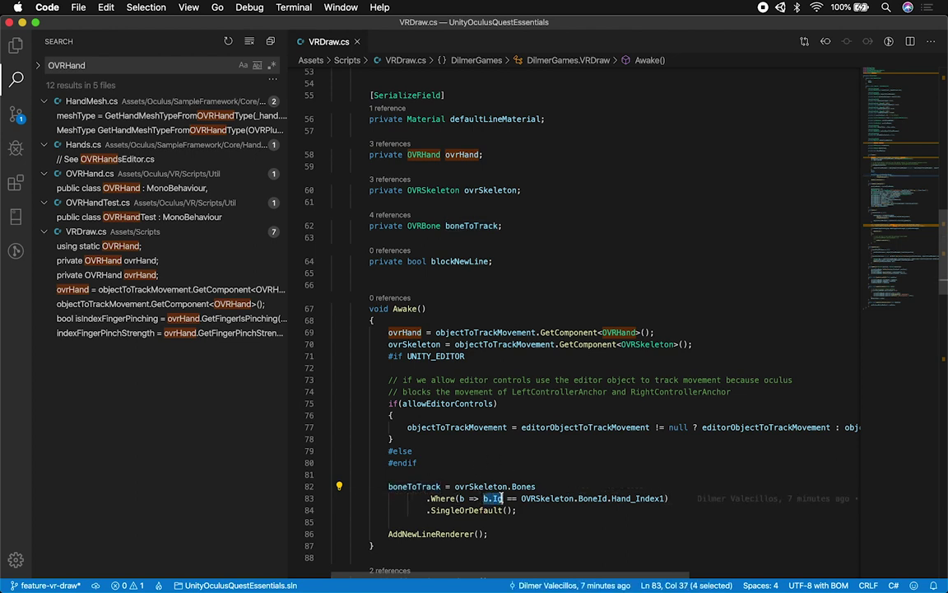
- Look up the definition of Hand_Index1 in OVRSkeleton.cs, read its bone description, and return to VRDraw.cs
scroll(501, 497, "down", 2)
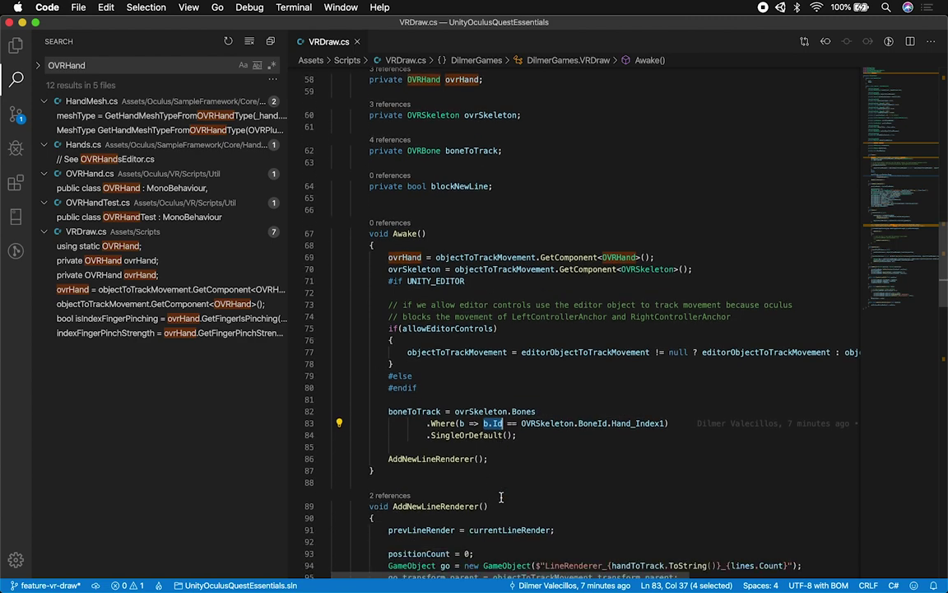
double_click(630, 418)
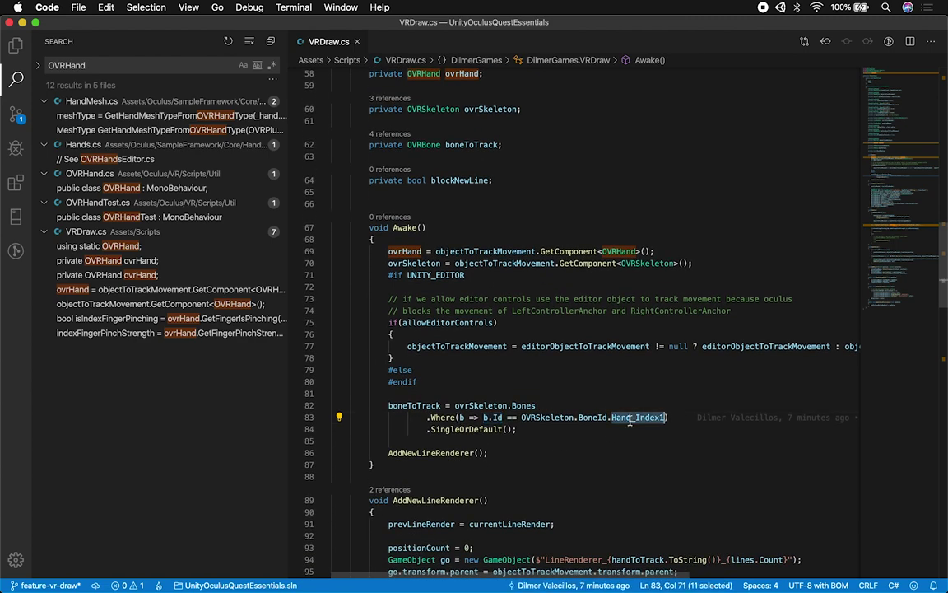
right_click(632, 417)
left_click(644, 418)
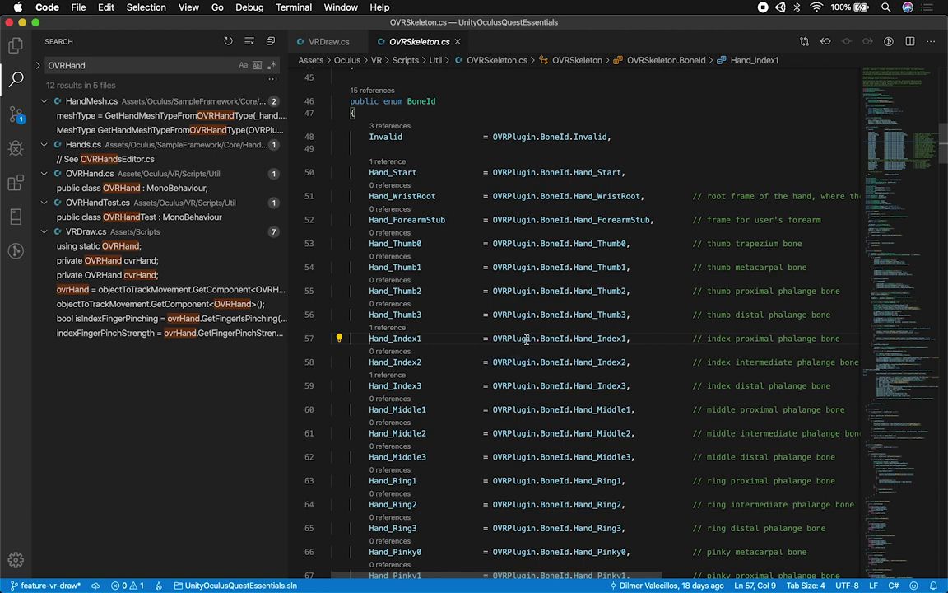
left_click(706, 338)
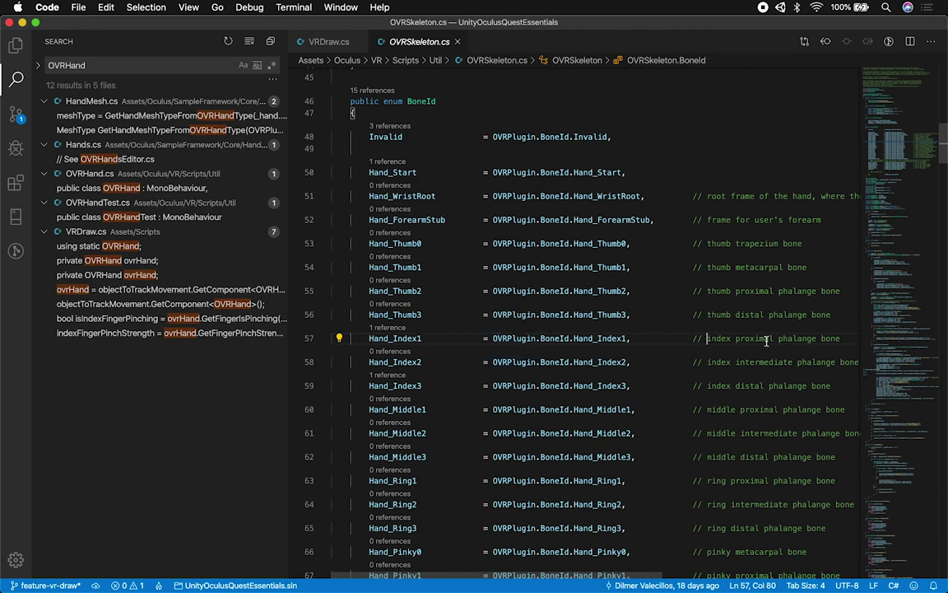
left_click(845, 340, "shift")
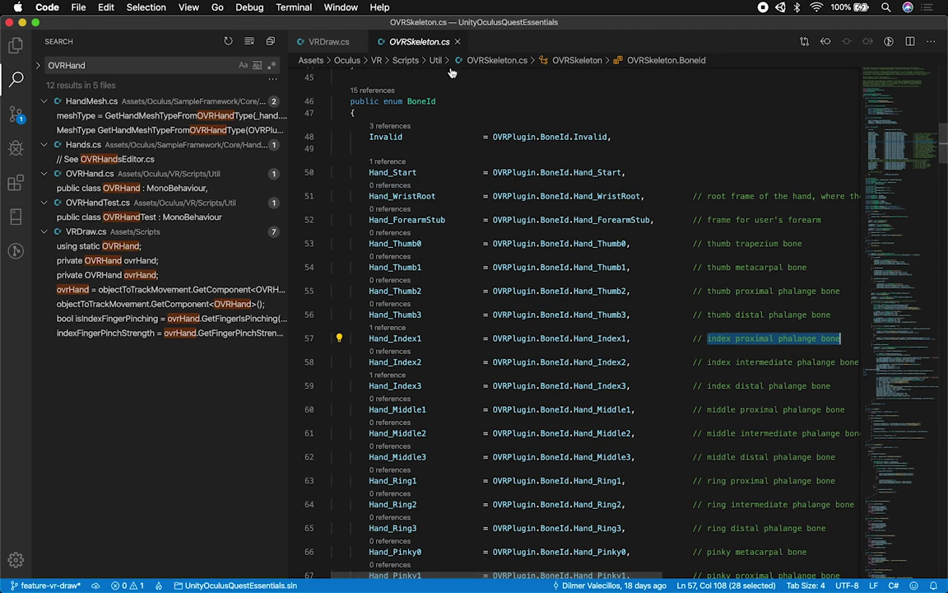
left_click(320, 41)
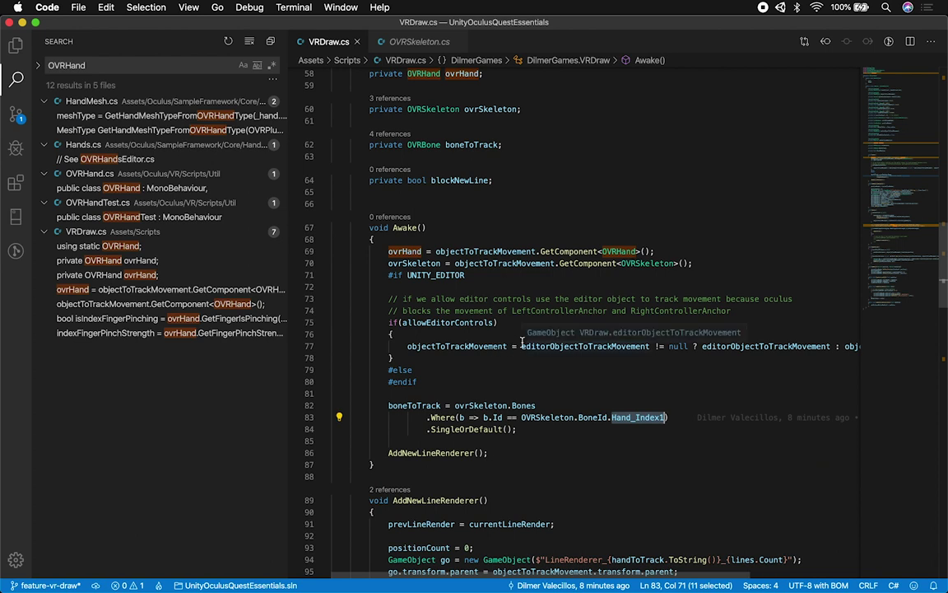